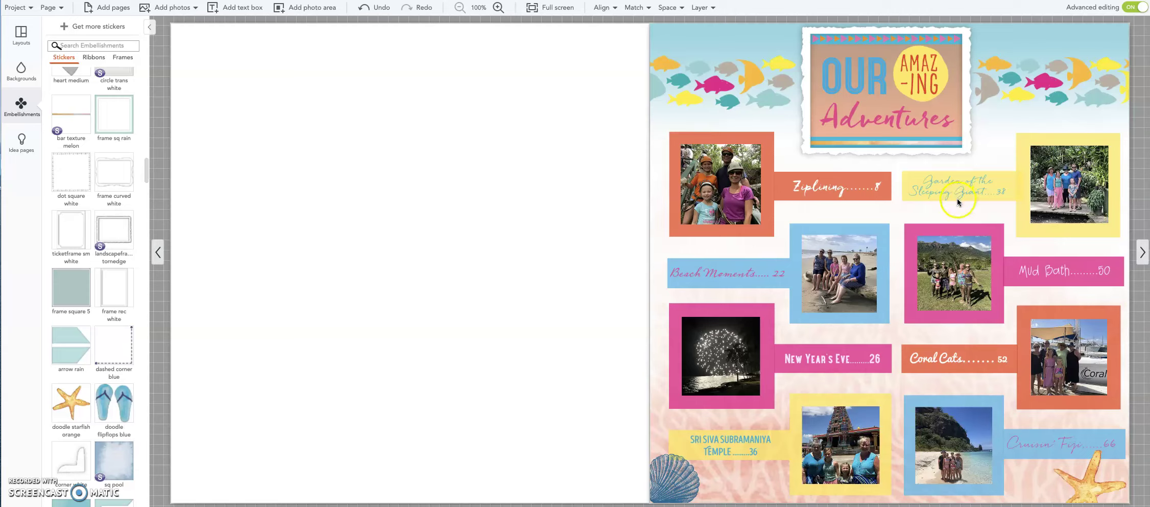
click(957, 217)
click(1048, 287)
click(1061, 288)
click(999, 378)
click(1017, 446)
click(995, 446)
click(942, 415)
click(759, 482)
click(711, 504)
click(919, 367)
mouse_move(605, 243)
mouse_down()
mouse_move(670, 246)
mouse_move(642, 264)
mouse_move(660, 241)
mouse_up()
- Preview the paintedcoral background among the project's backgrounds
click(21, 73)
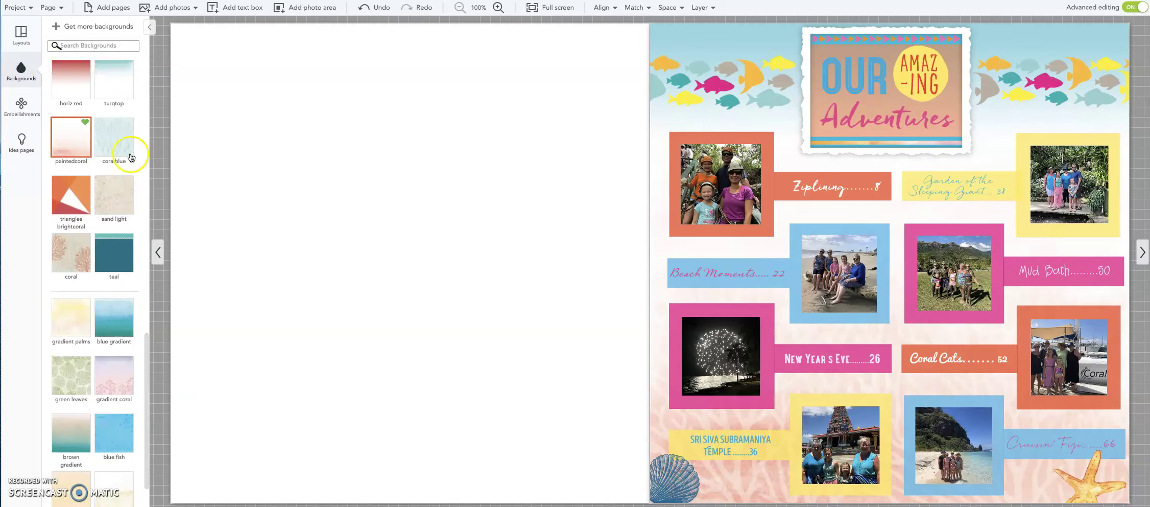
mouse_move(87, 140)
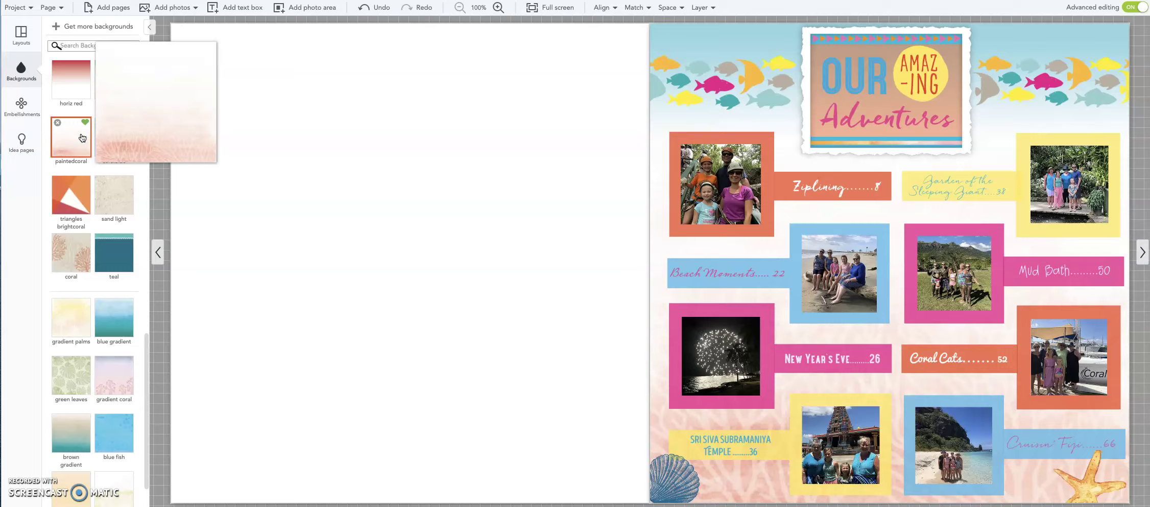
click(61, 99)
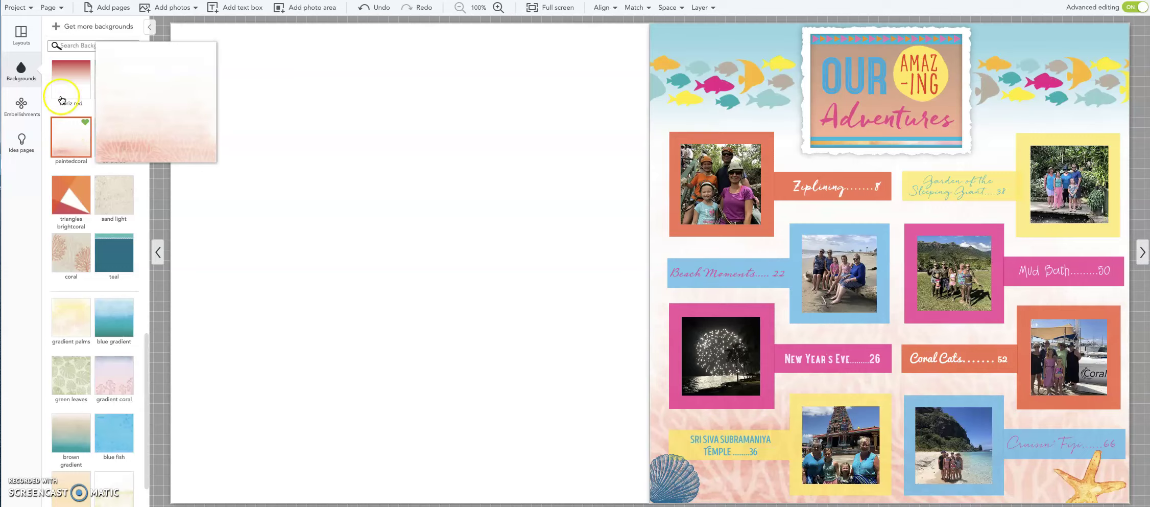
- Search the full background library for "paintedcoral"
click(71, 25)
click(587, 13)
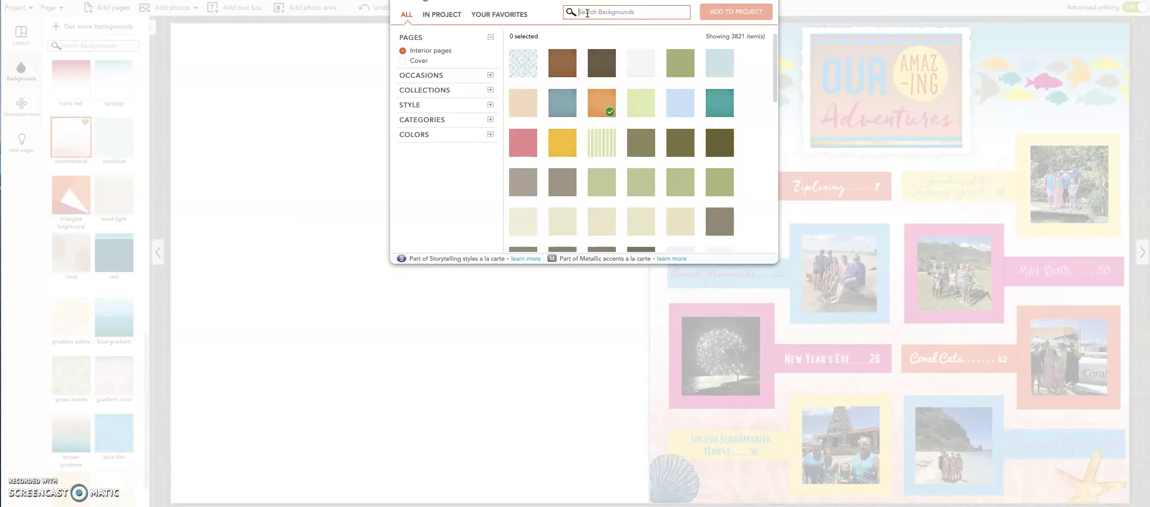
text(pl)
key(Return)
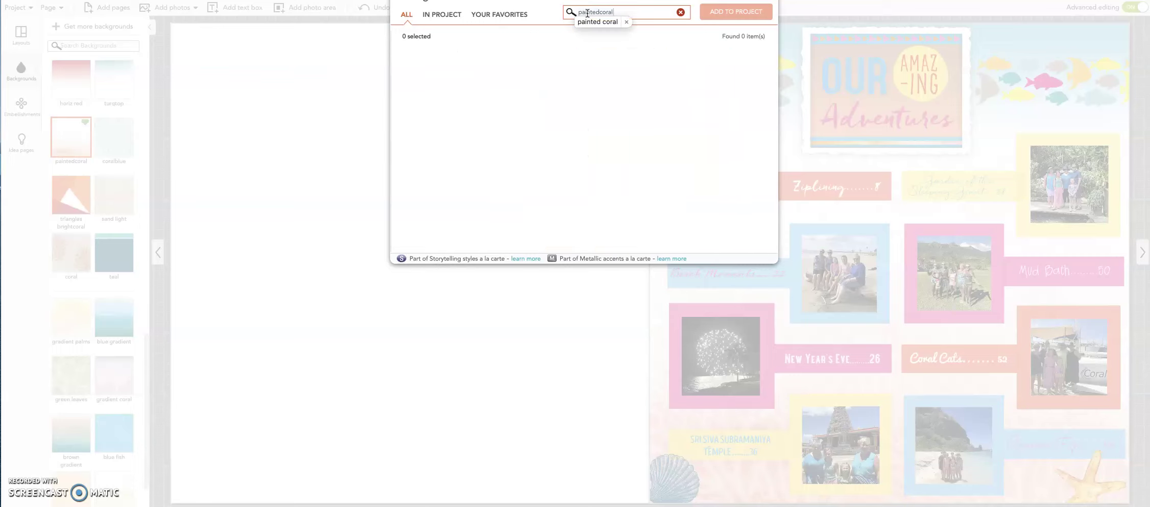
- Search the background library for "coral" instead and preview the painted coral background
click(619, 16)
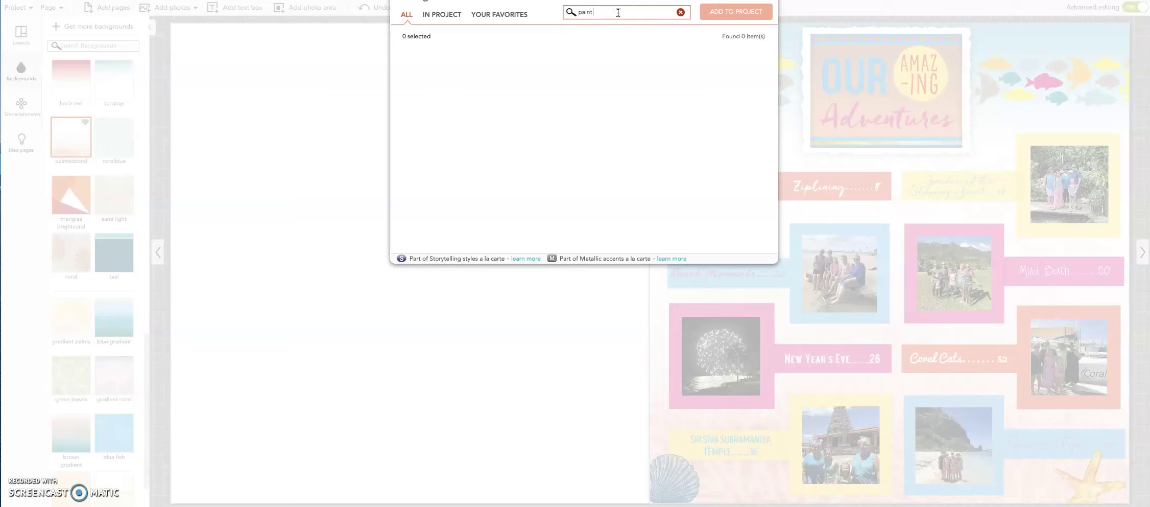
key(BackSpace)
key(BackSpace)
text(coral)
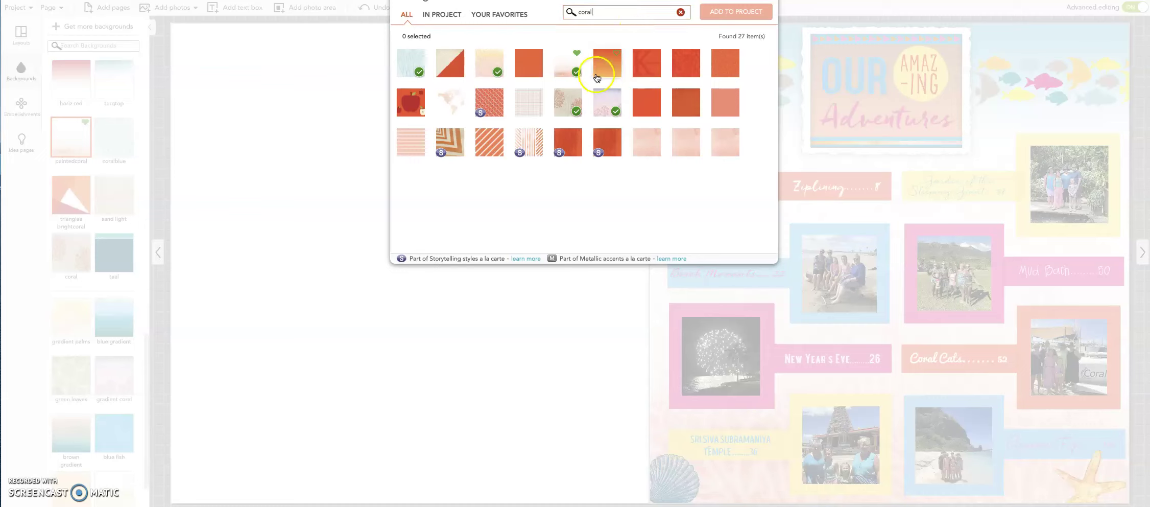
mouse_move(569, 65)
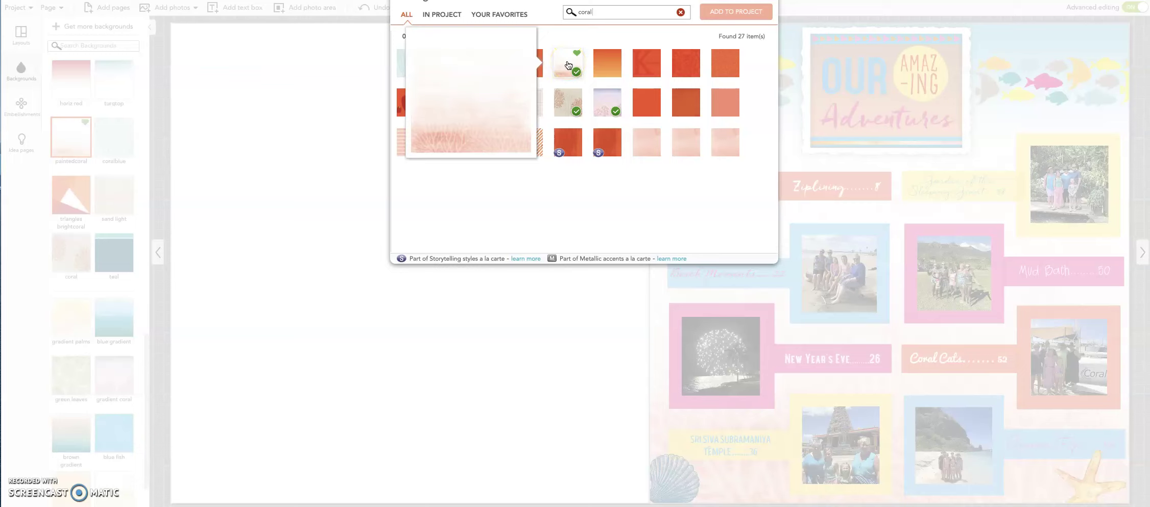
click(567, 64)
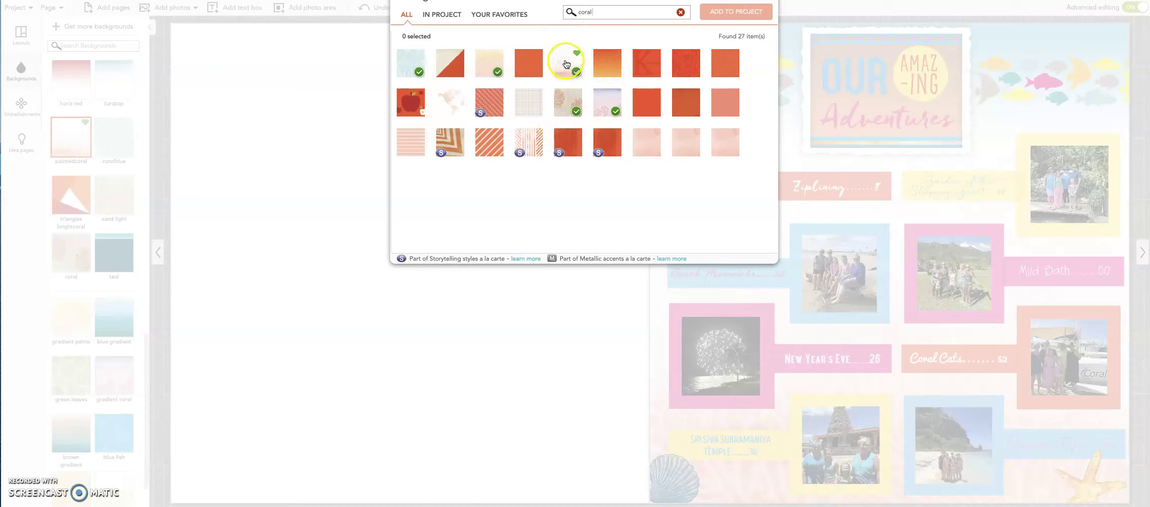
- Add the ombre coral and bright coral backgrounds from the library to the project
click(606, 63)
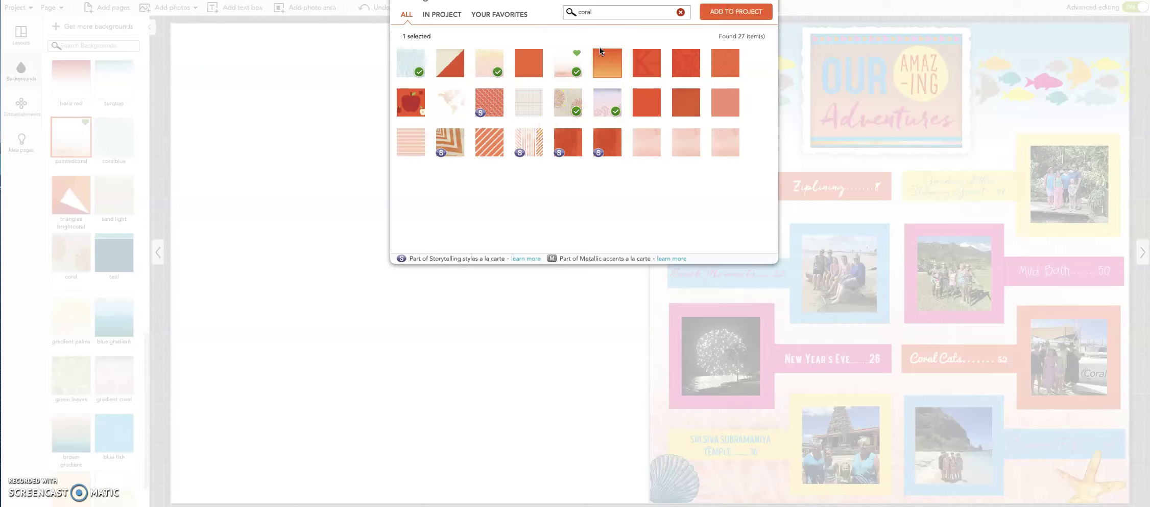
click(635, 149)
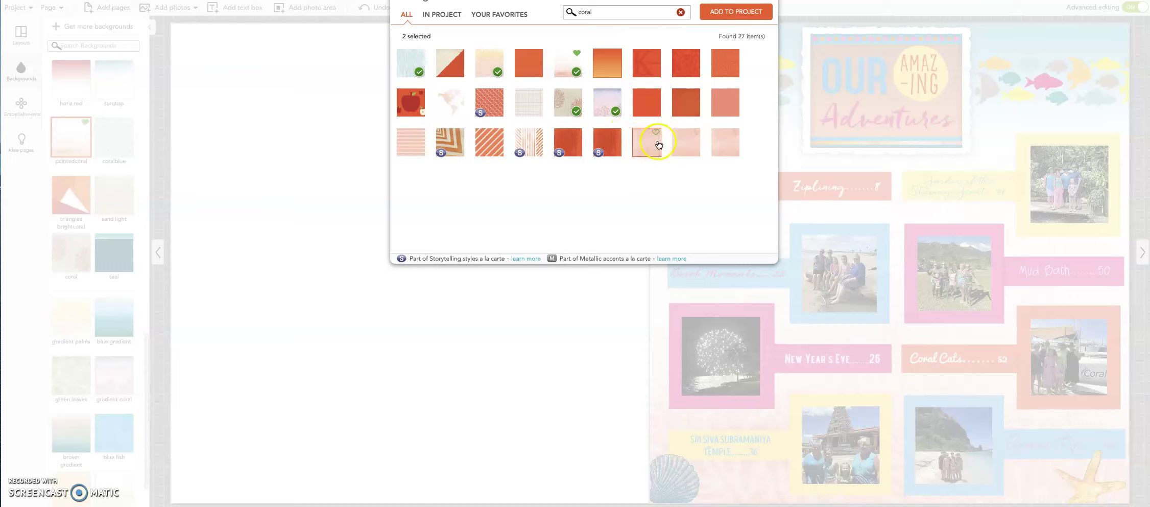
click(730, 14)
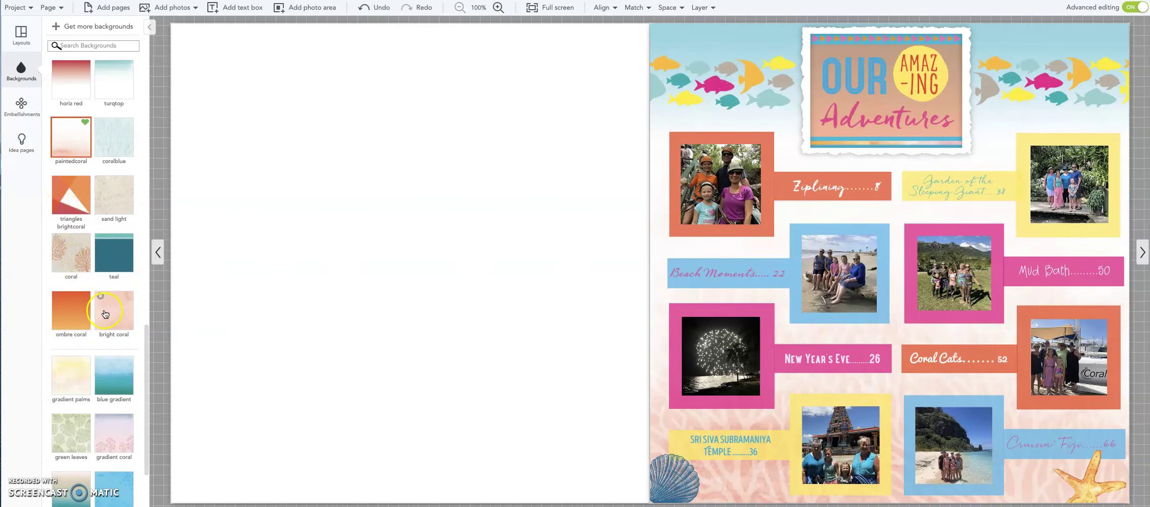
mouse_move(112, 326)
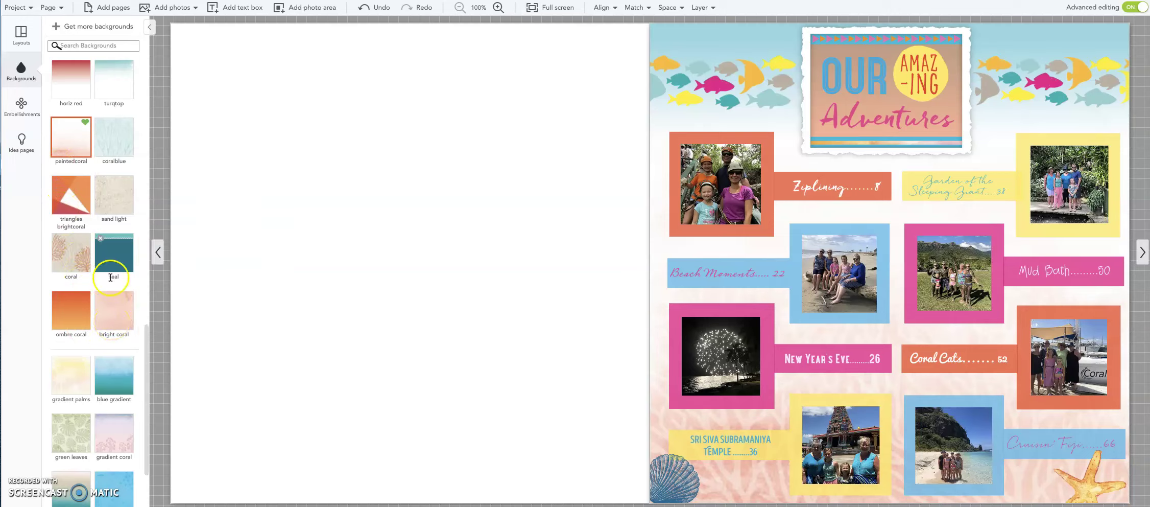
mouse_move(74, 143)
- Place the polar gradient ribbon across the middle of the "Our Amazing Adventures" contents page
click(19, 106)
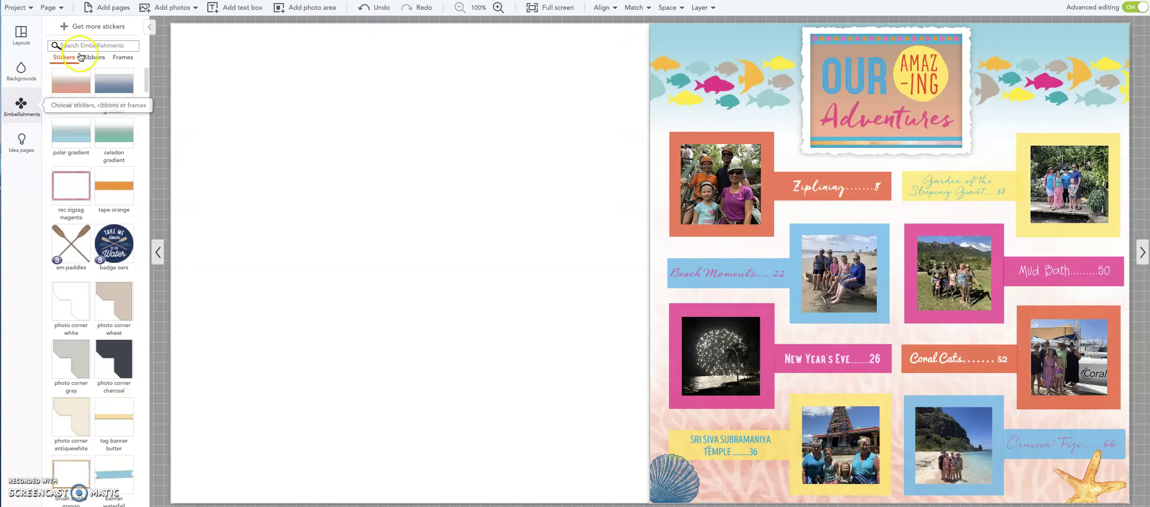
click(87, 58)
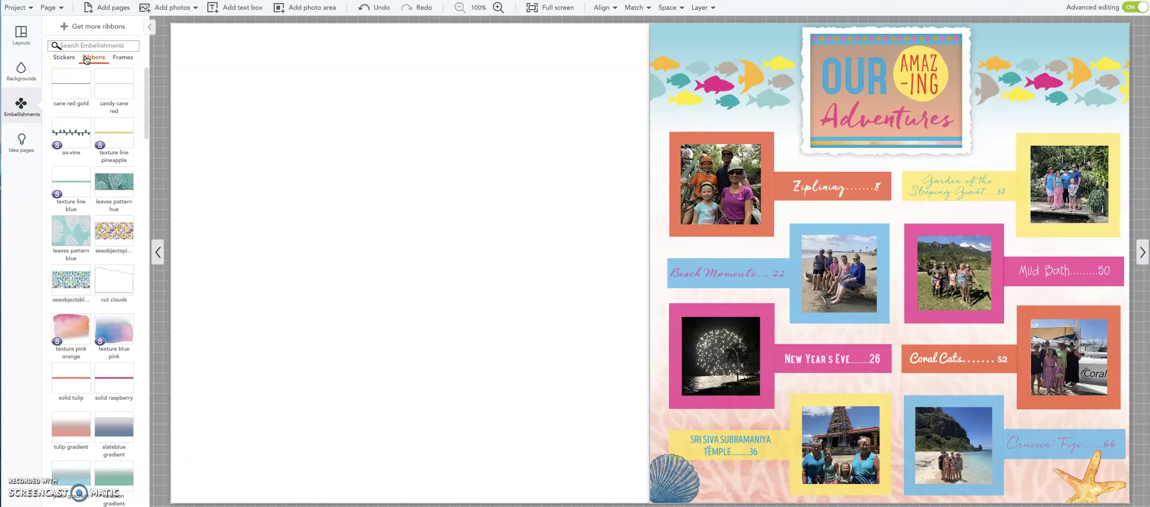
scroll(83, 192, down, 6)
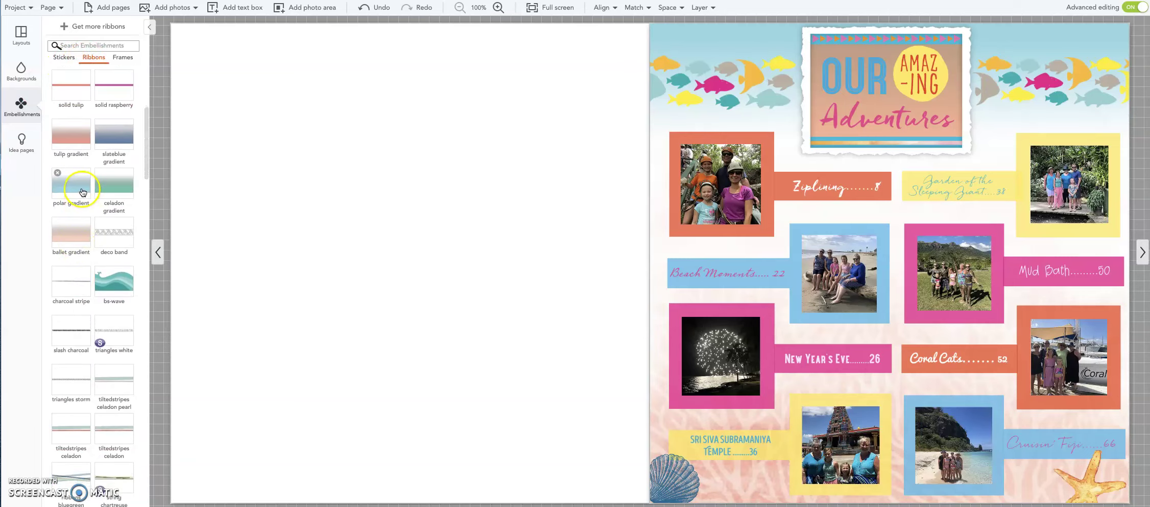
mouse_move(81, 193)
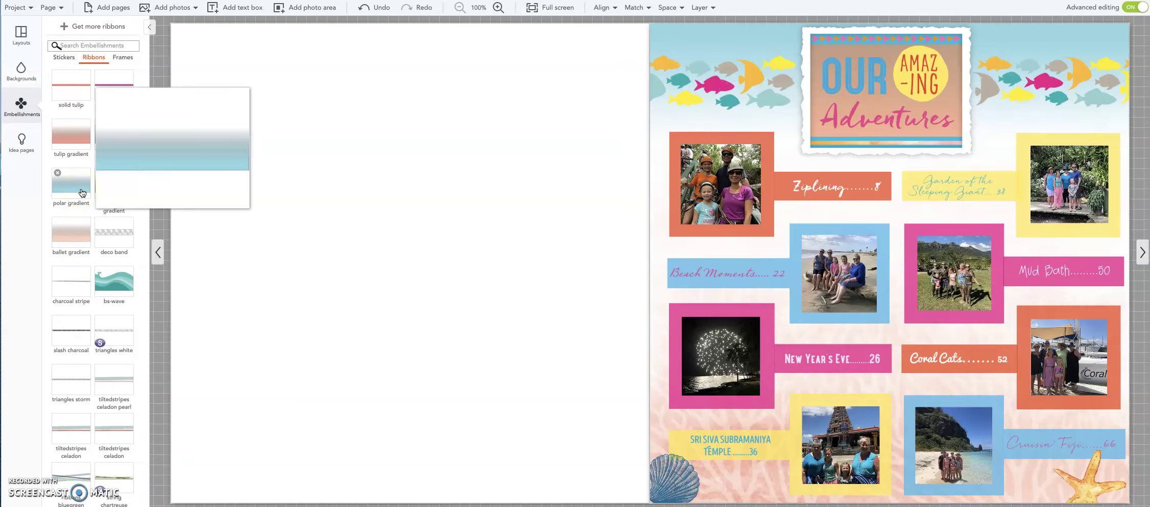
drag(81, 193, 797, 338)
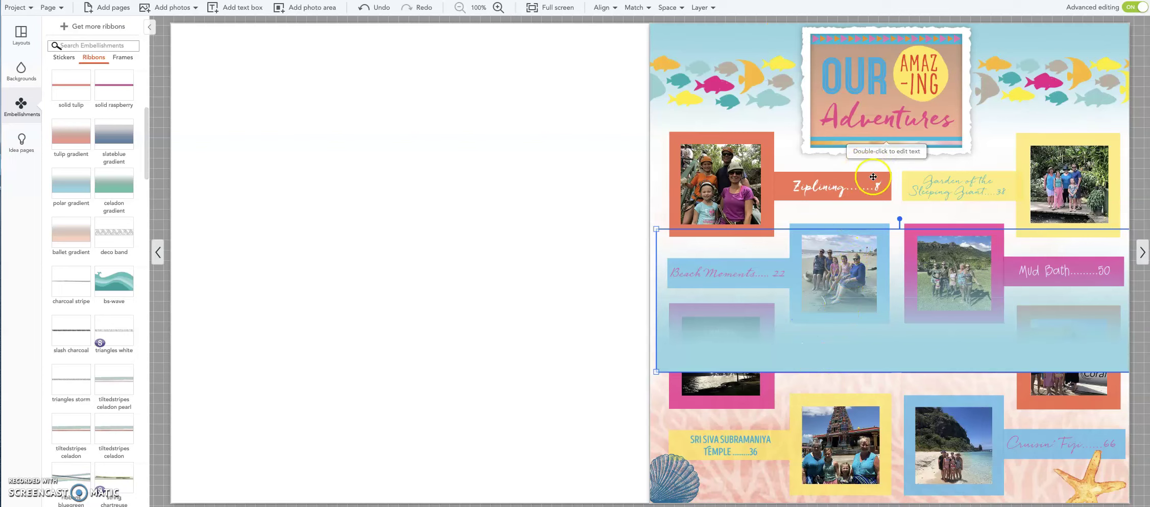
- Try the polar gradient ribbon upside down and delete it from the contents page
drag(900, 219, 900, 373)
mouse_move(894, 342)
mouse_down()
mouse_move(886, 111)
mouse_move(892, 329)
mouse_up()
key(Delete)
- Search the full ribbon library for "polar", examine the polar gradient ribbon, and close the library without adding anything
click(72, 192)
mouse_move(72, 191)
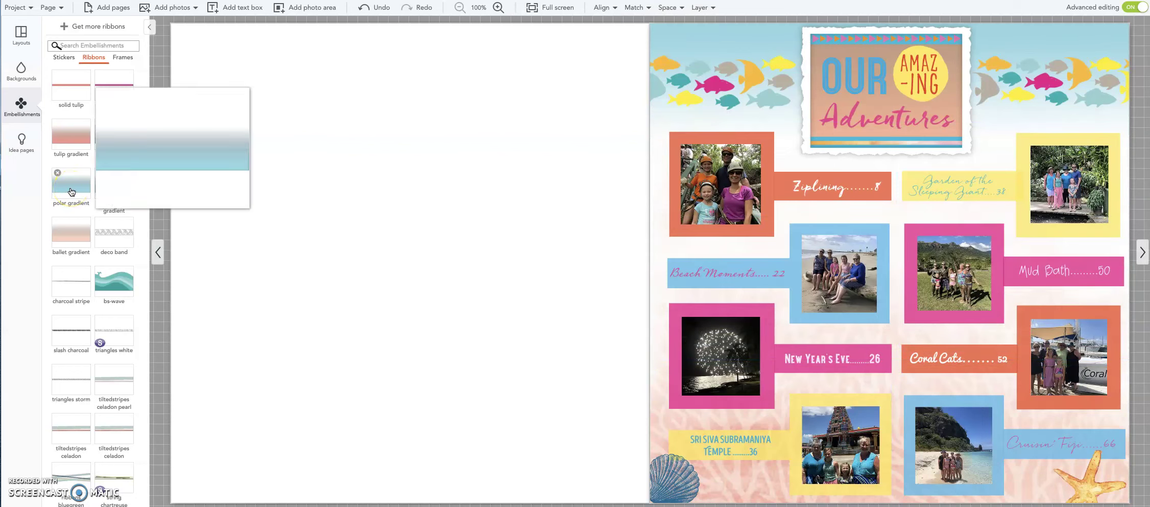
click(22, 103)
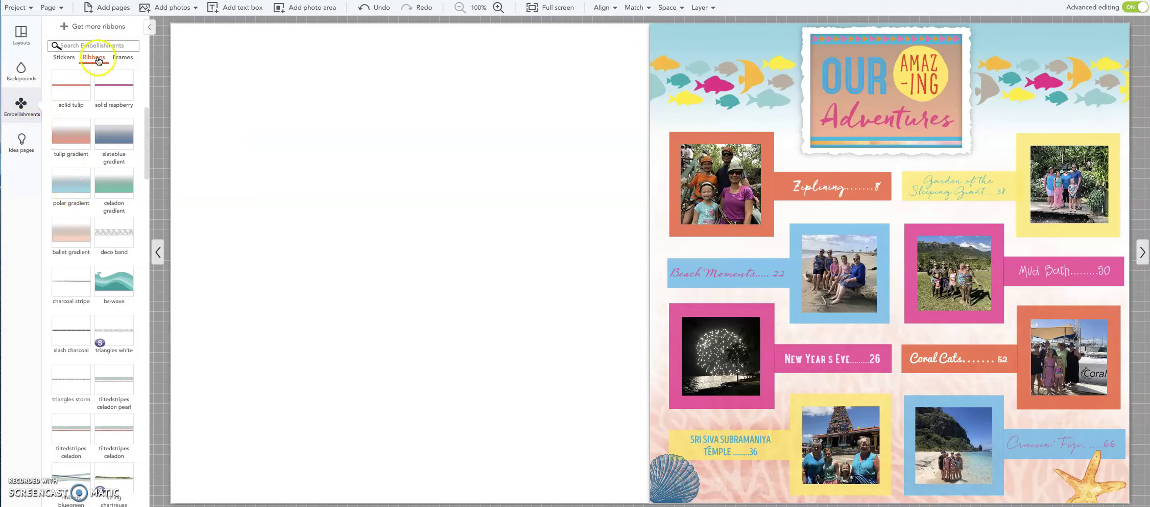
click(83, 28)
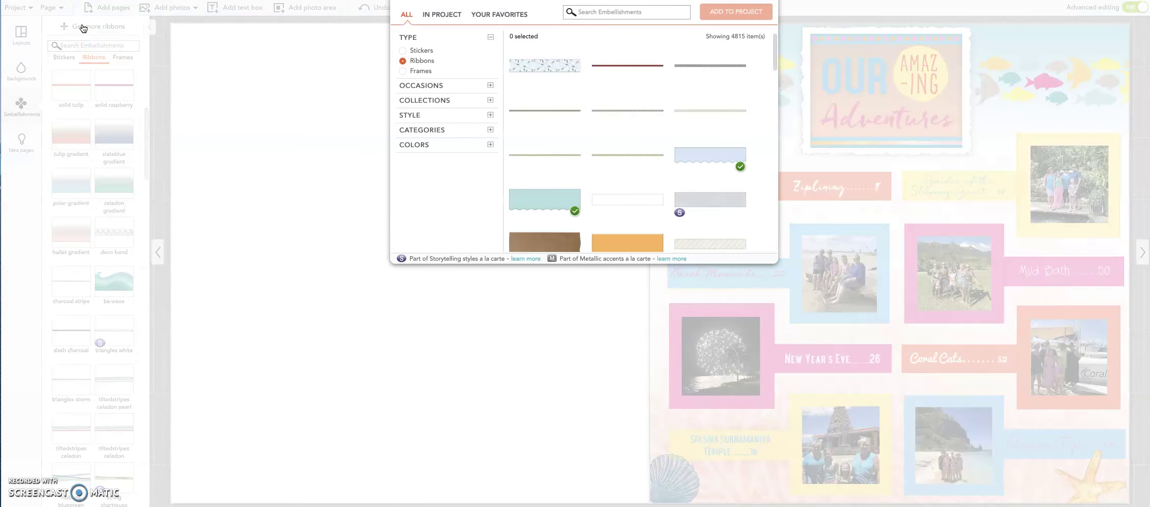
click(601, 12)
text(polar)
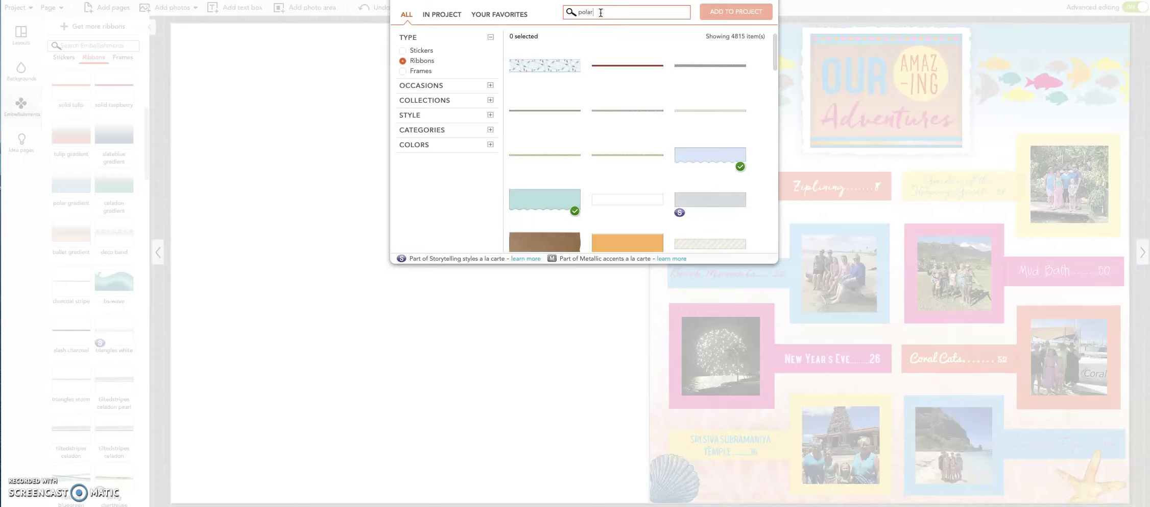
key(Return)
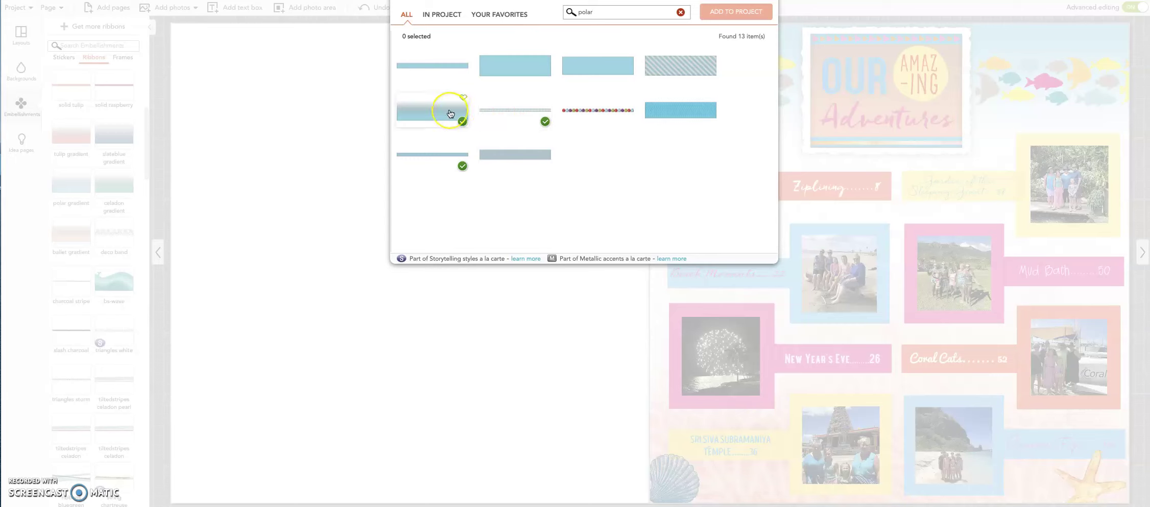
mouse_move(450, 113)
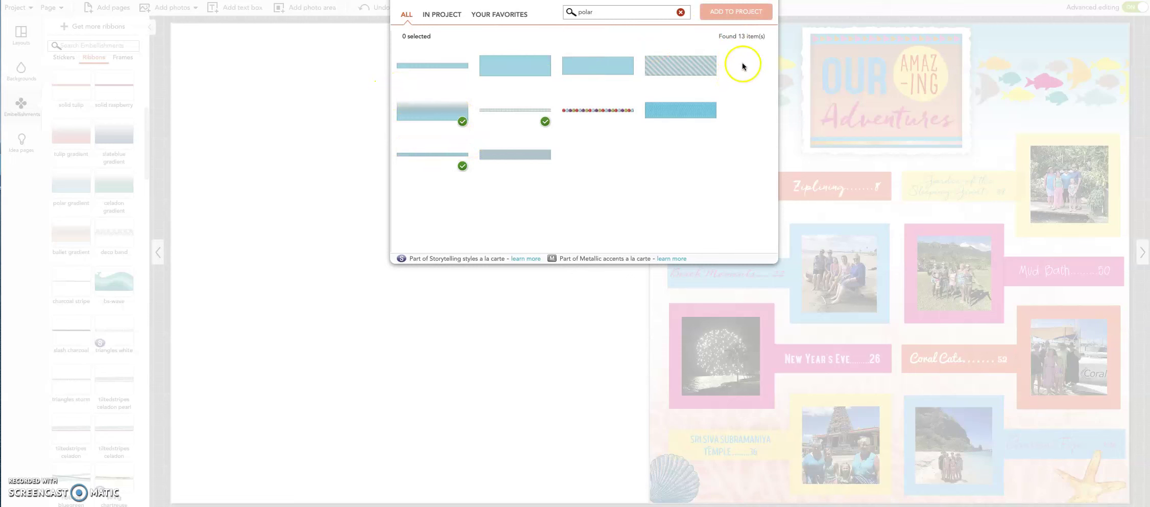
click(200, 141)
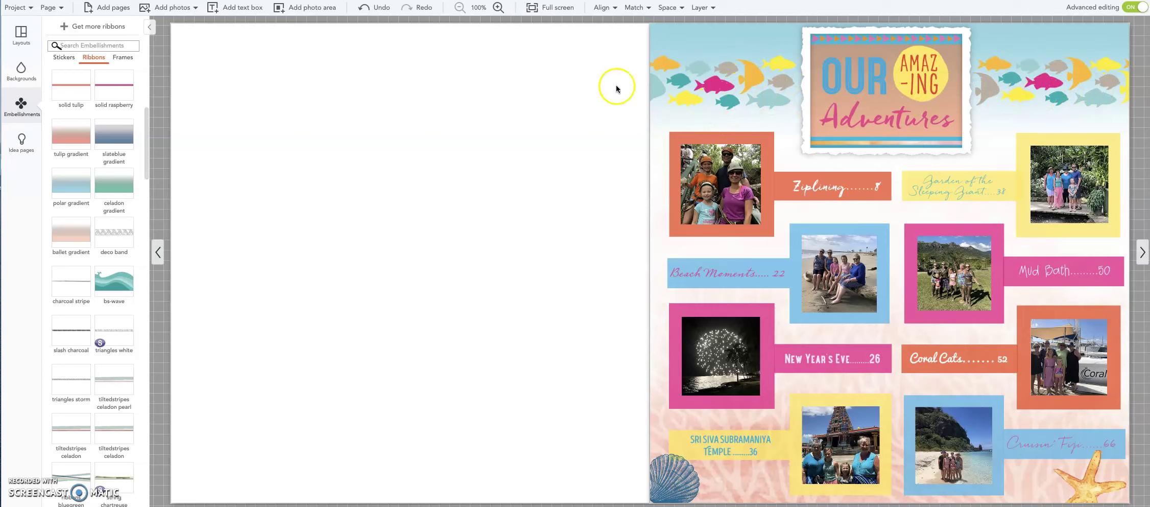
- Find the sf-fish ribbon among the project's ribbons and preview it
scroll(93, 131, up, 3)
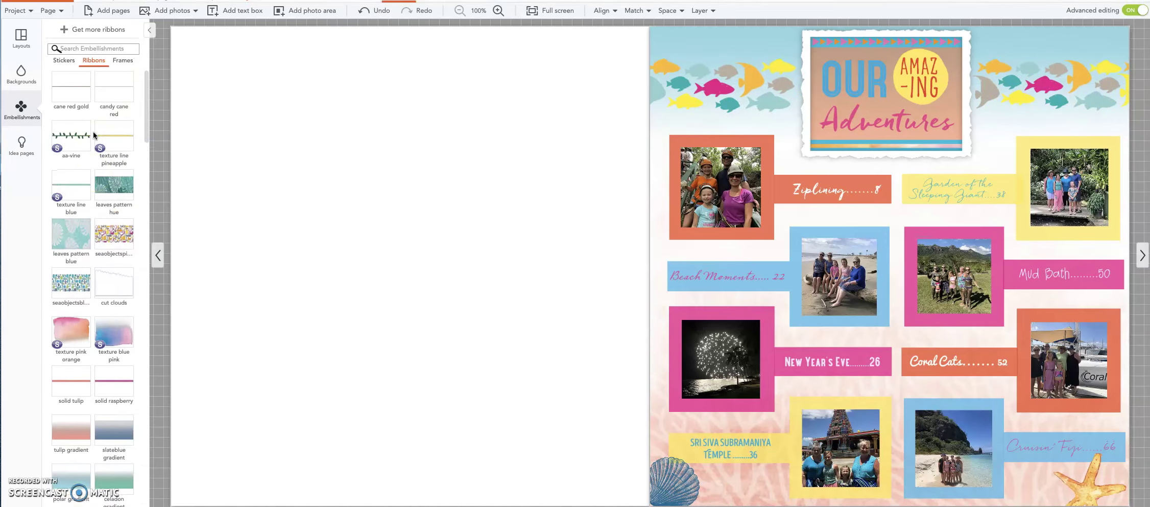
scroll(92, 131, down, 10)
click(120, 165)
mouse_move(122, 163)
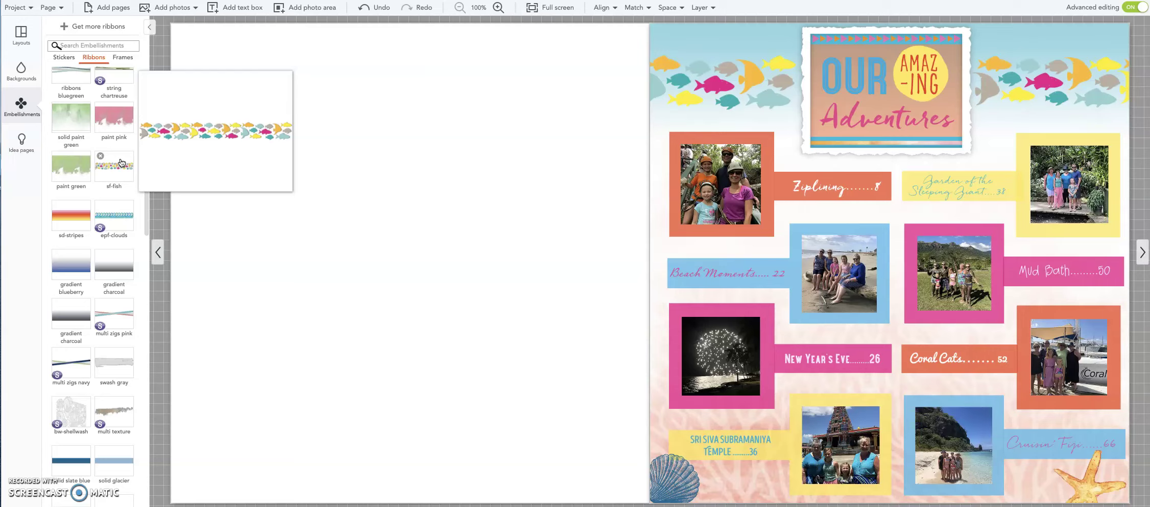
- Nudge the two fish ribbons on either side of the contents page title
click(978, 89)
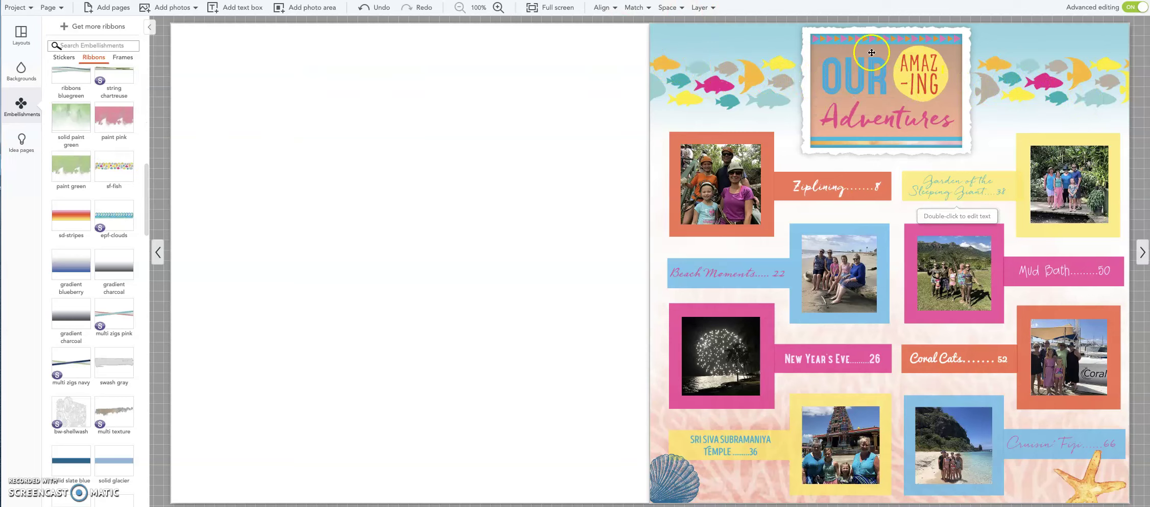
click(710, 79)
drag(710, 79, 753, 81)
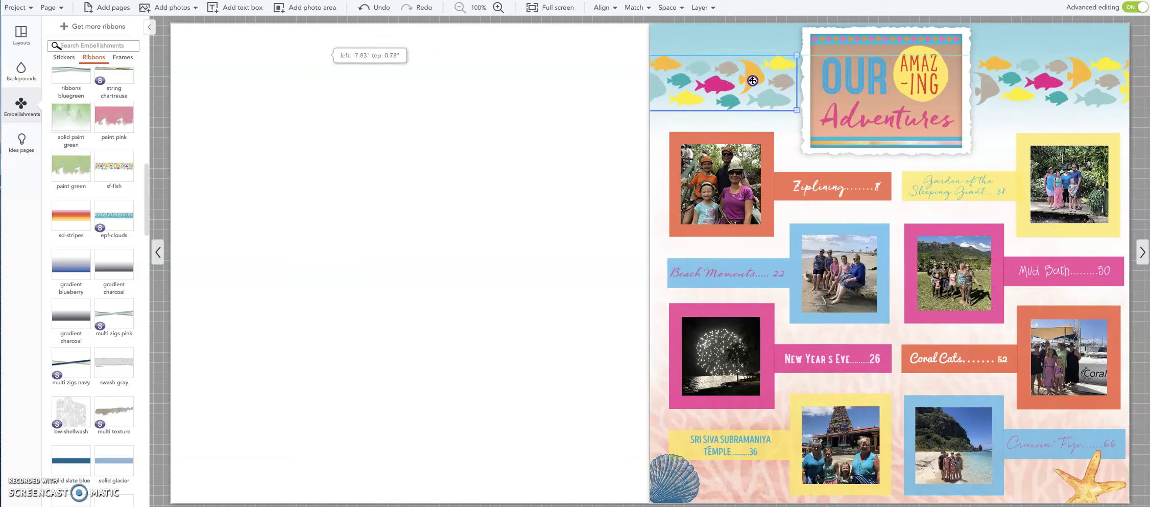
drag(1010, 89, 1014, 90)
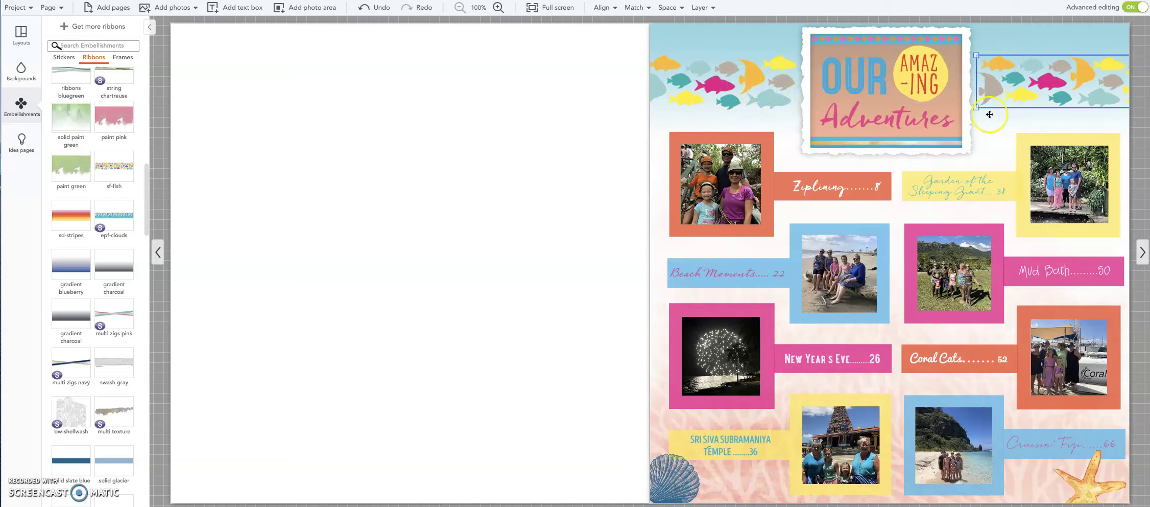
- Move the torn white frame off the title, down over the Ziplining photo, and select the title's coral backing panel
click(807, 63)
drag(807, 62, 703, 205)
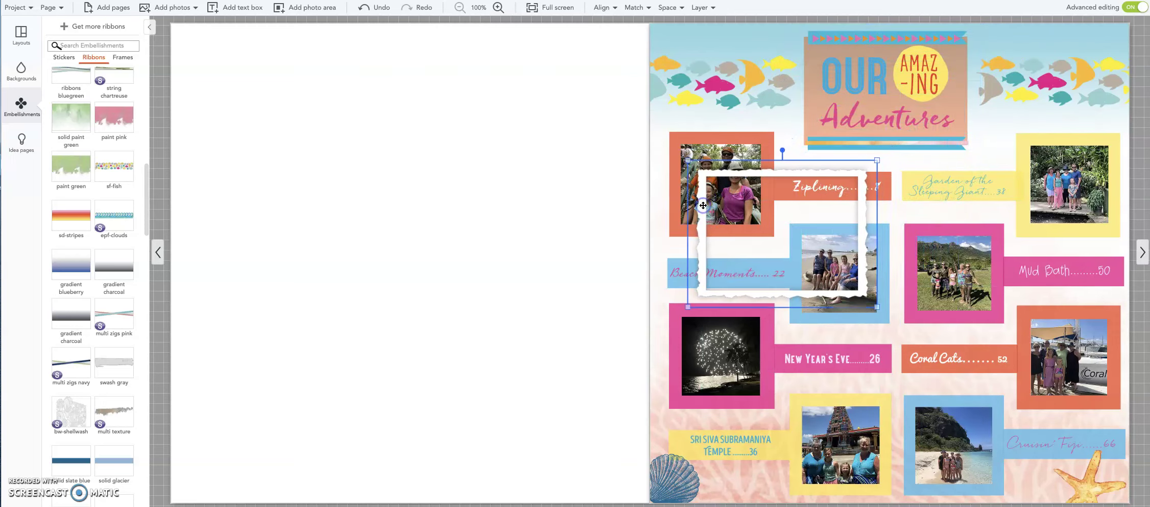
click(810, 91)
click(811, 70)
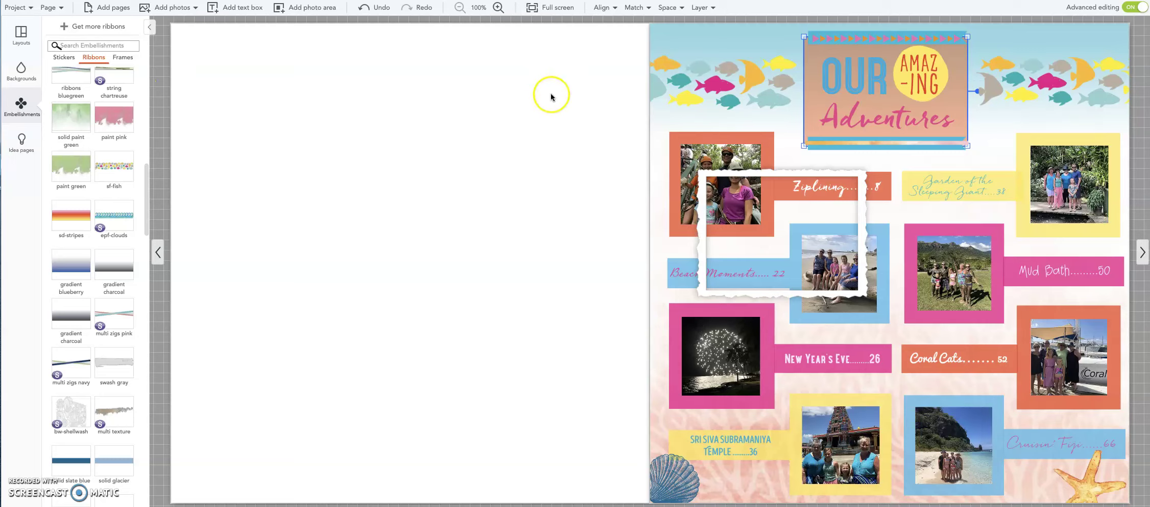
- Browse the project's stickers and find the rec1 satsuma 50 rectangle used behind the title
click(21, 109)
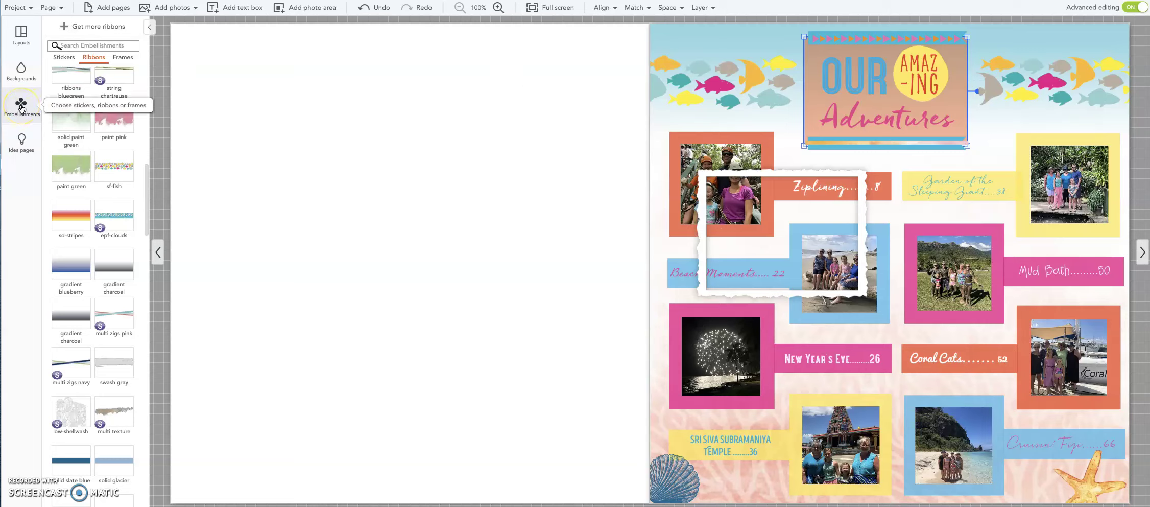
click(61, 58)
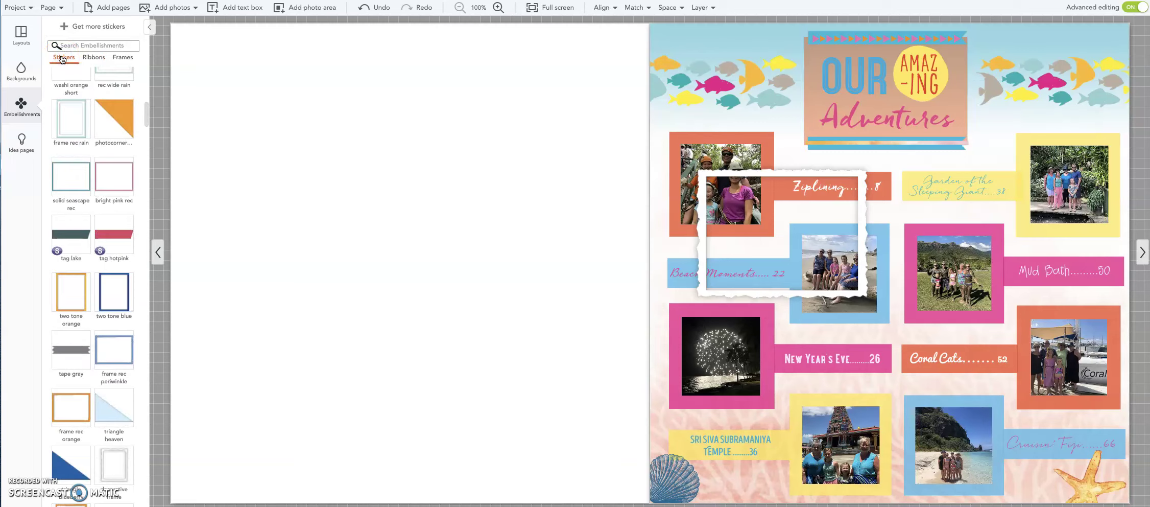
scroll(82, 189, up, 5)
scroll(88, 197, down, 6)
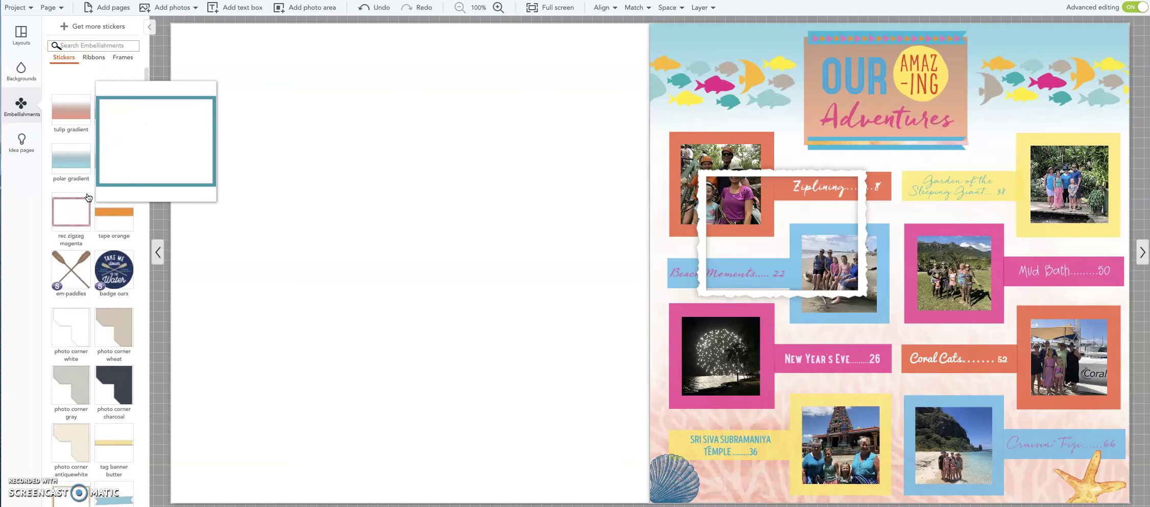
scroll(88, 197, down, 10)
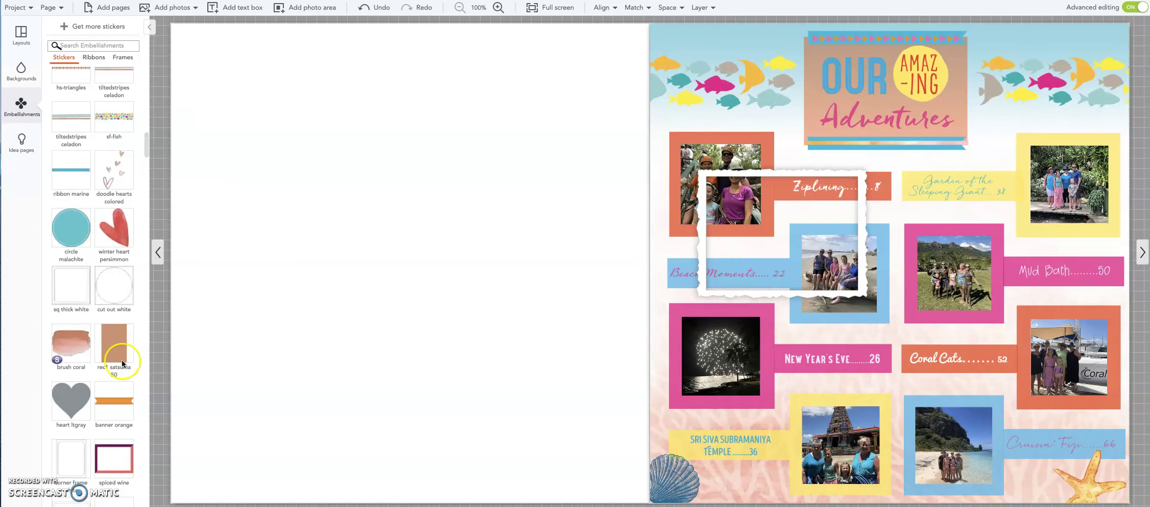
scroll(97, 205, down, 3)
click(109, 216)
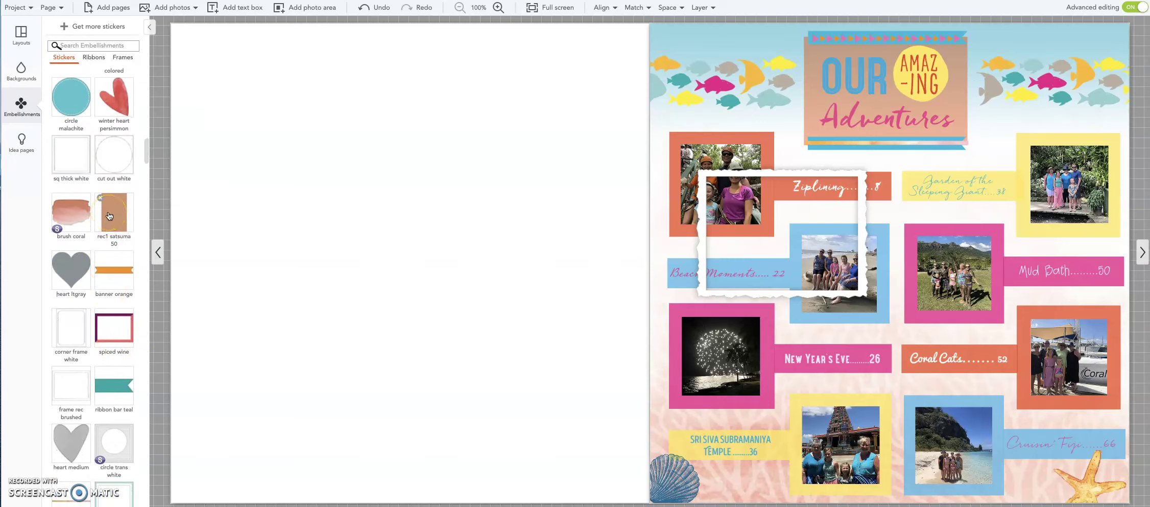
mouse_move(108, 216)
- Select the blue band above the title, and find and preview the ribbon marine and hs-triangles stickers
drag(889, 150, 876, 33)
scroll(96, 360, down, 10)
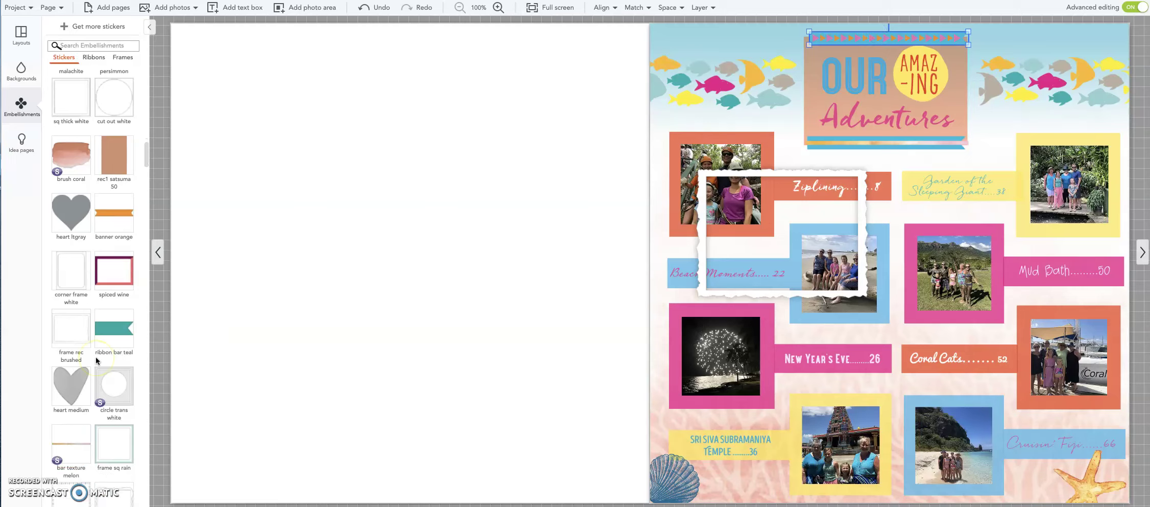
scroll(95, 357, down, 15)
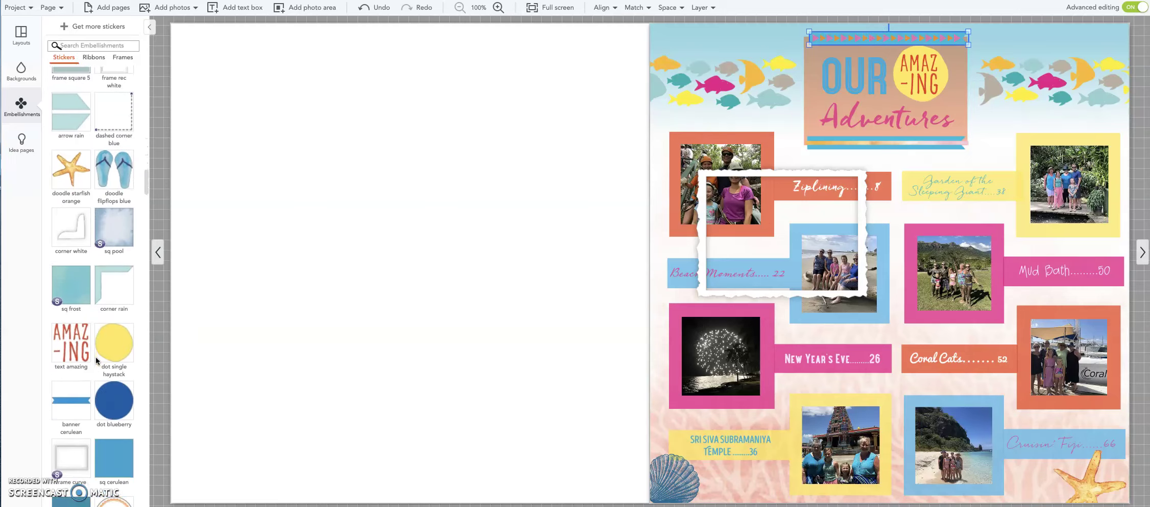
scroll(95, 357, up, 5)
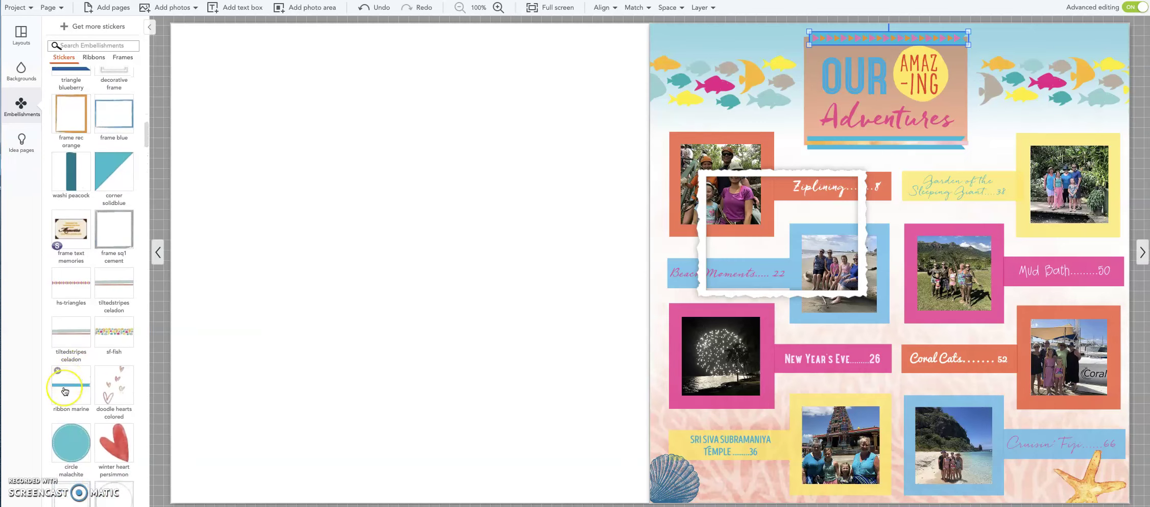
mouse_move(65, 392)
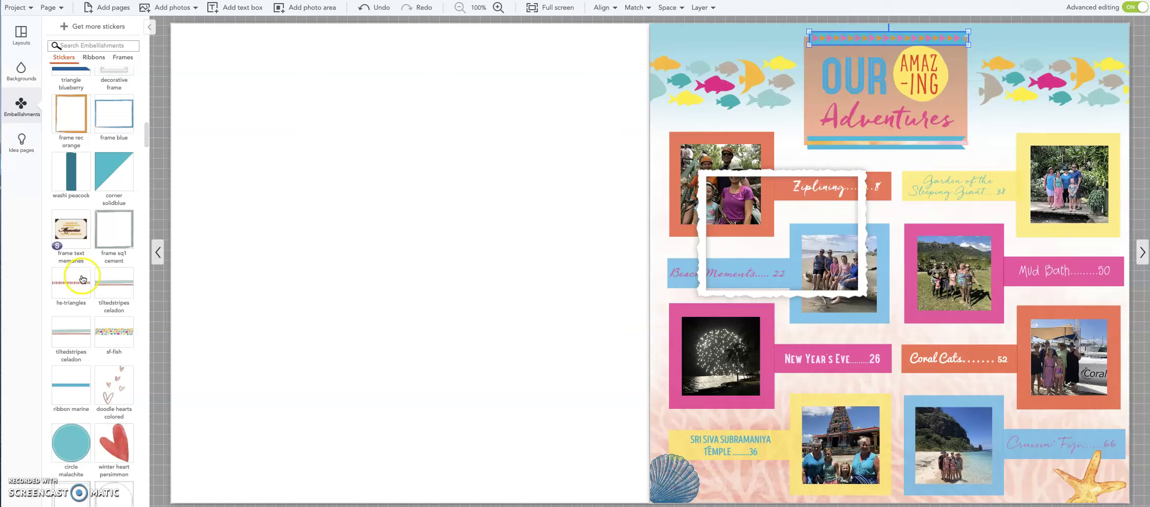
mouse_move(83, 281)
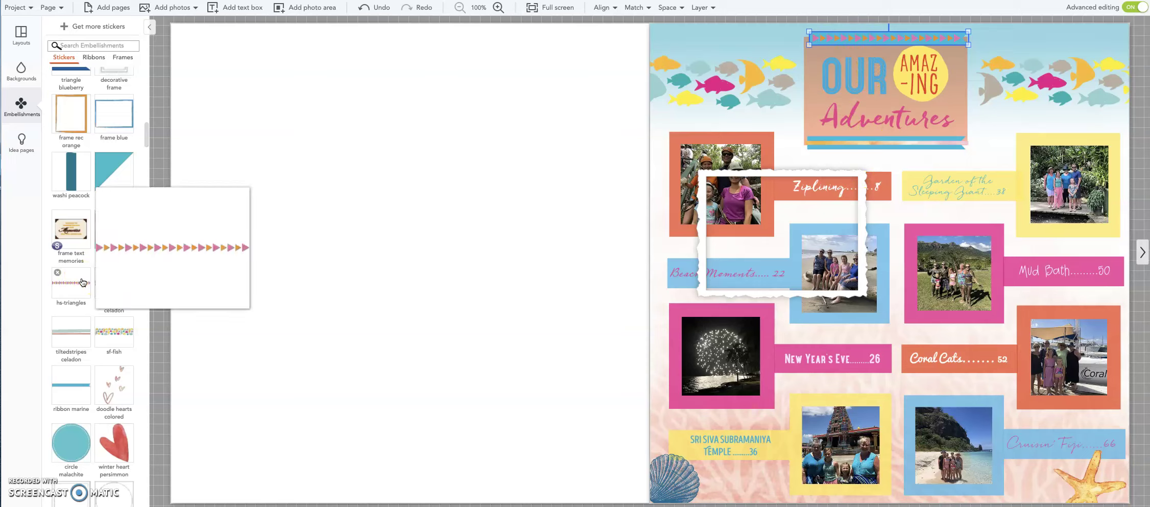
click(208, 238)
- Select the band below the title and find the bar texture melon sticker among the project's stickers
click(833, 140)
drag(834, 140, 832, 137)
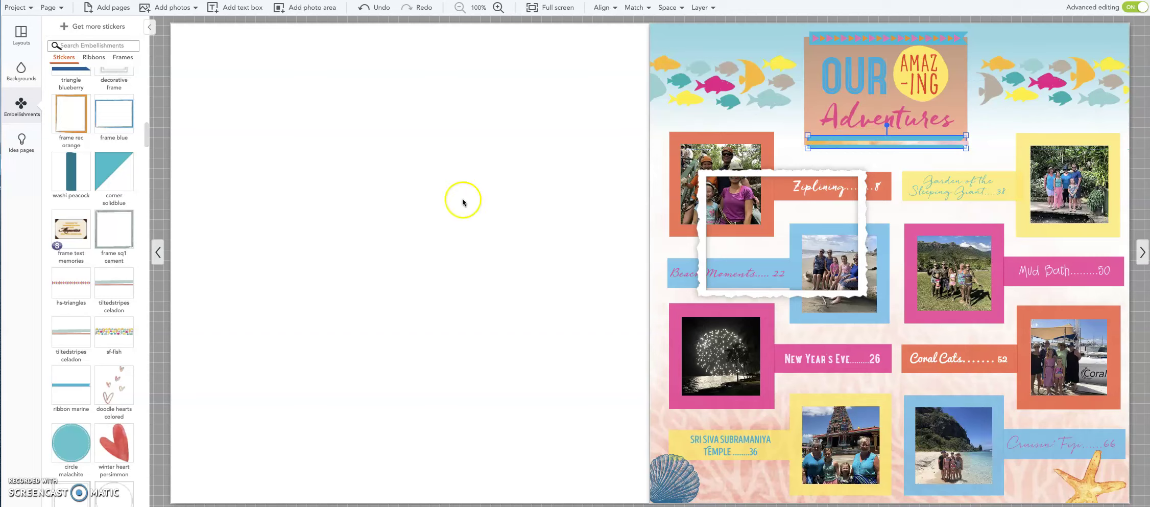
scroll(88, 313, down, 10)
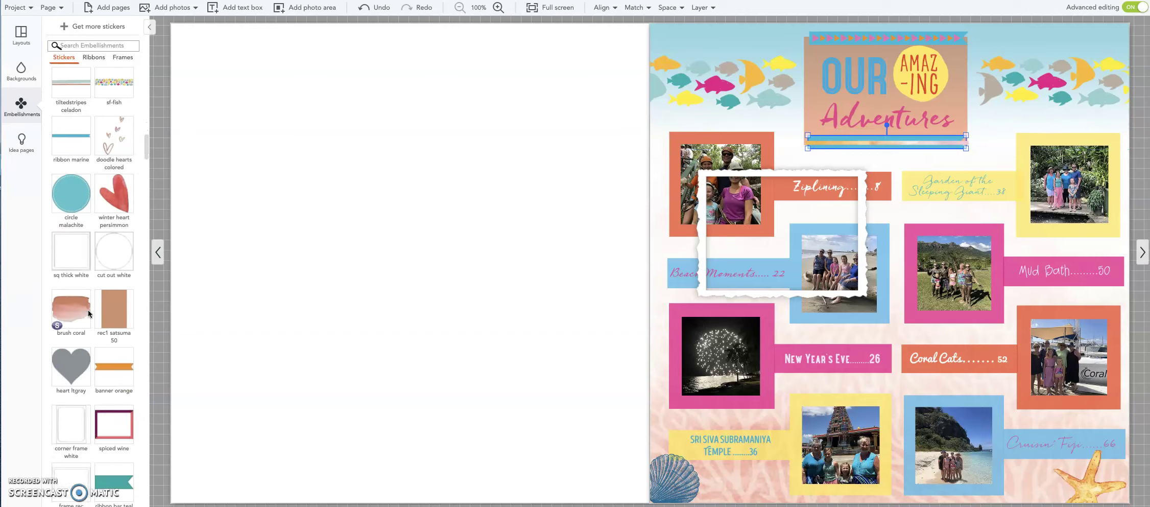
scroll(88, 313, down, 3)
click(78, 315)
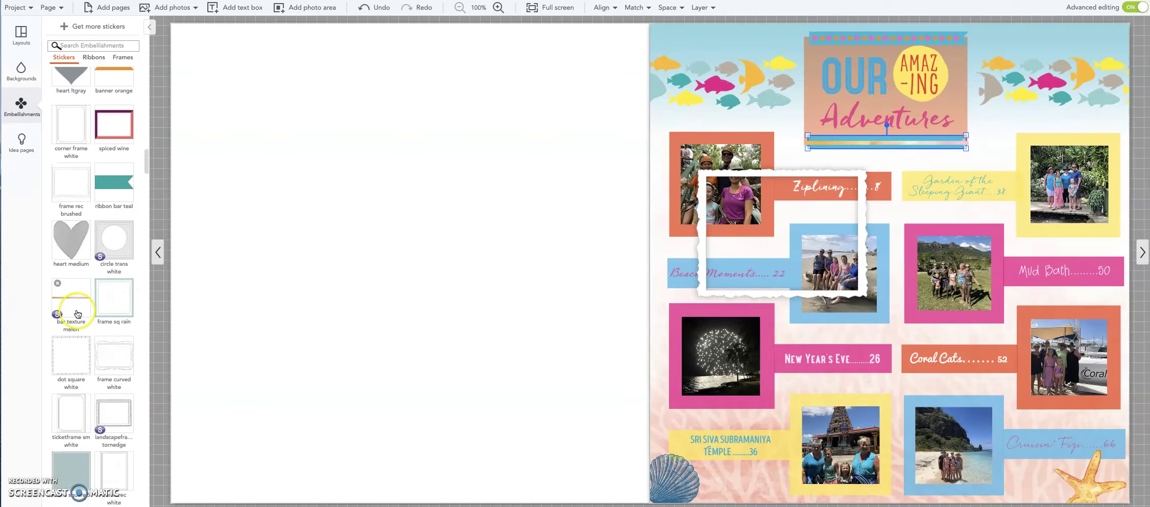
mouse_move(77, 314)
click(78, 296)
- Find the dot single haystack and text amazing stickers, preview both, and compare them with the title
scroll(102, 335, up, 15)
scroll(102, 335, down, 10)
scroll(103, 335, down, 10)
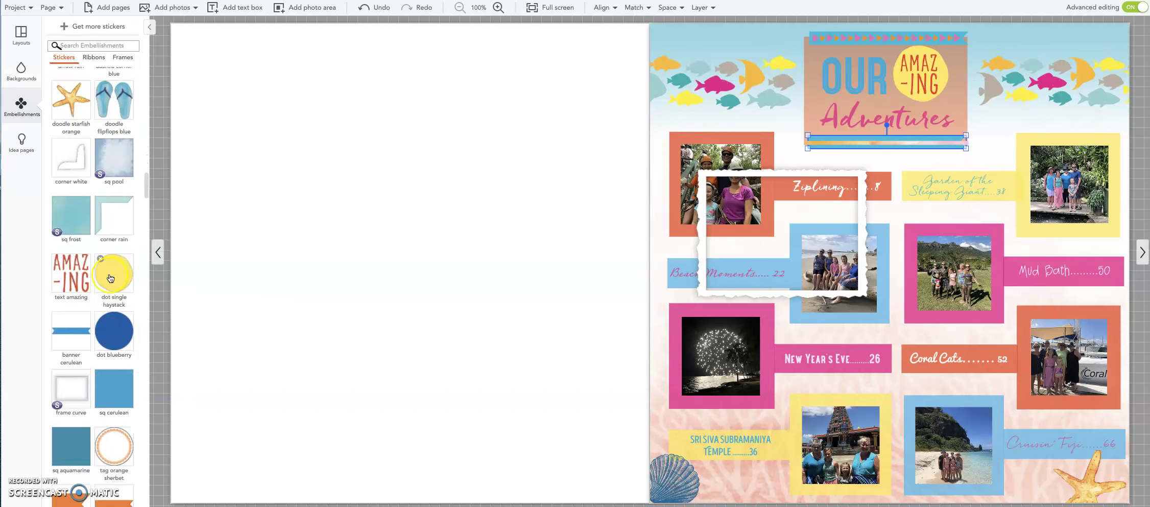
mouse_move(110, 279)
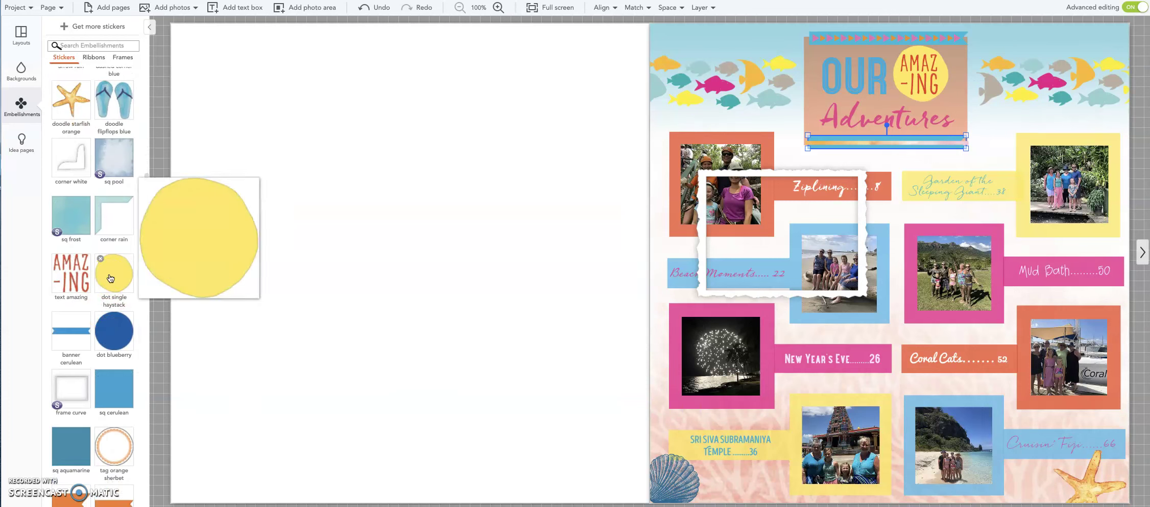
drag(111, 278, 928, 65)
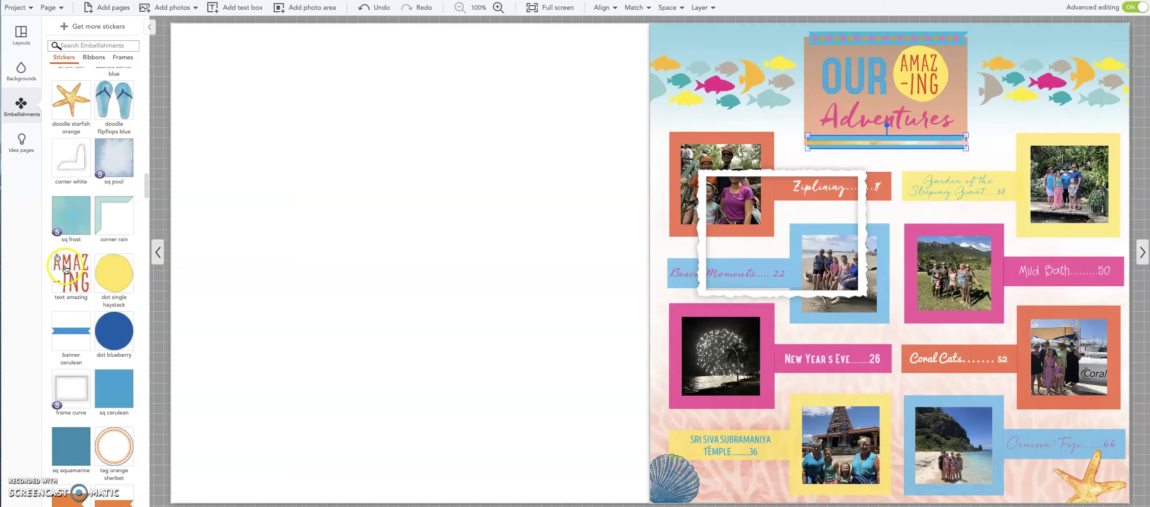
mouse_move(65, 269)
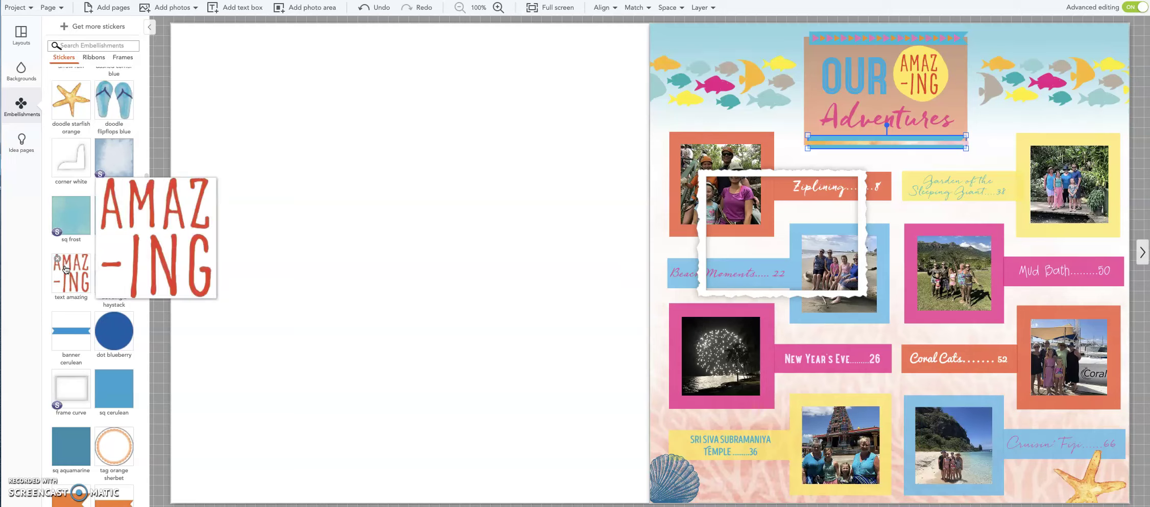
drag(65, 269, 855, 78)
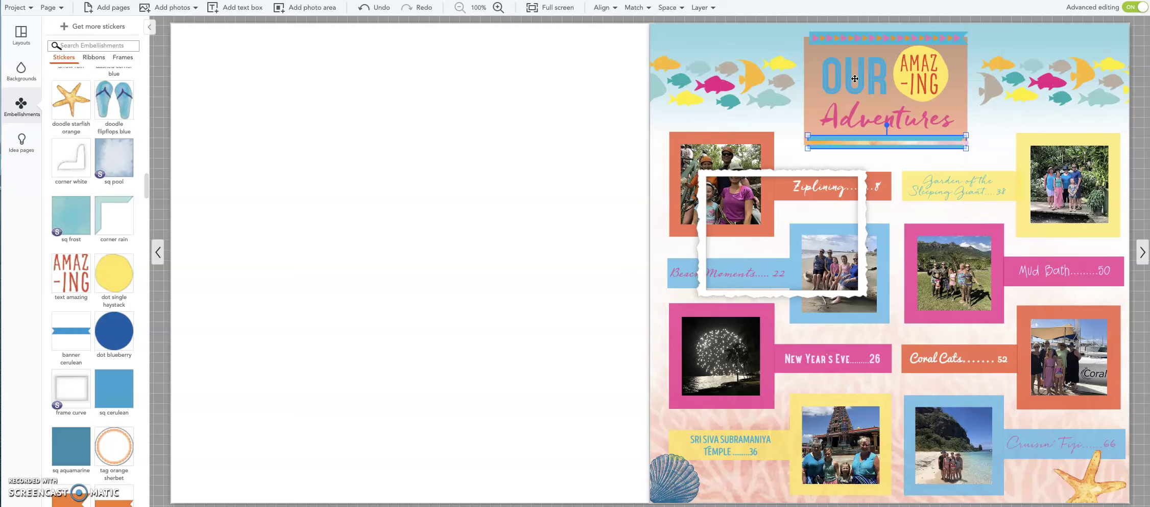
- Select the title's "OUR" text, open the "Adventures" text to examine its font settings, and close the text editor
click(855, 78)
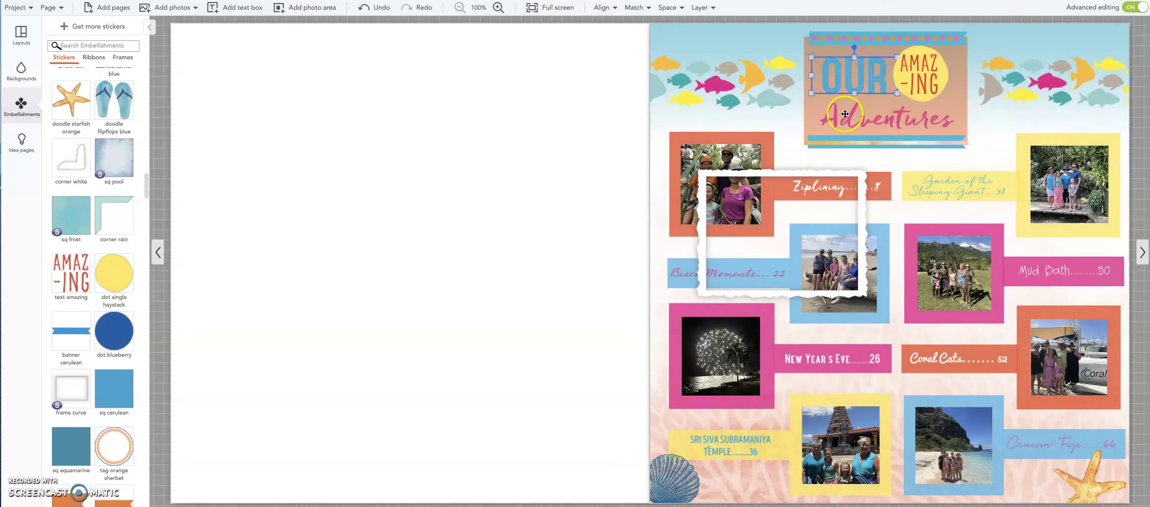
click(844, 116)
click(845, 116)
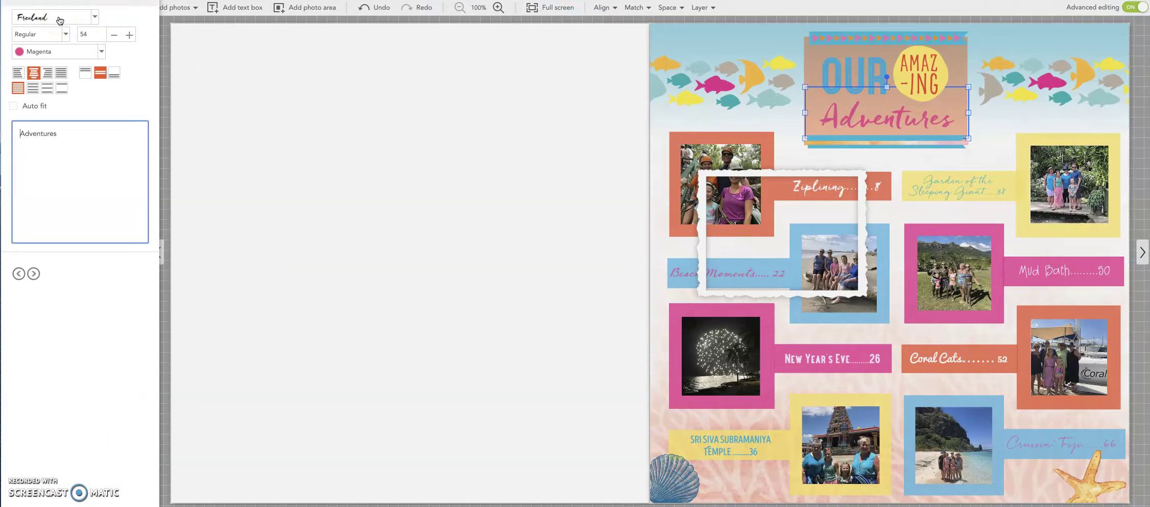
drag(60, 20, 86, 43)
click(85, 37)
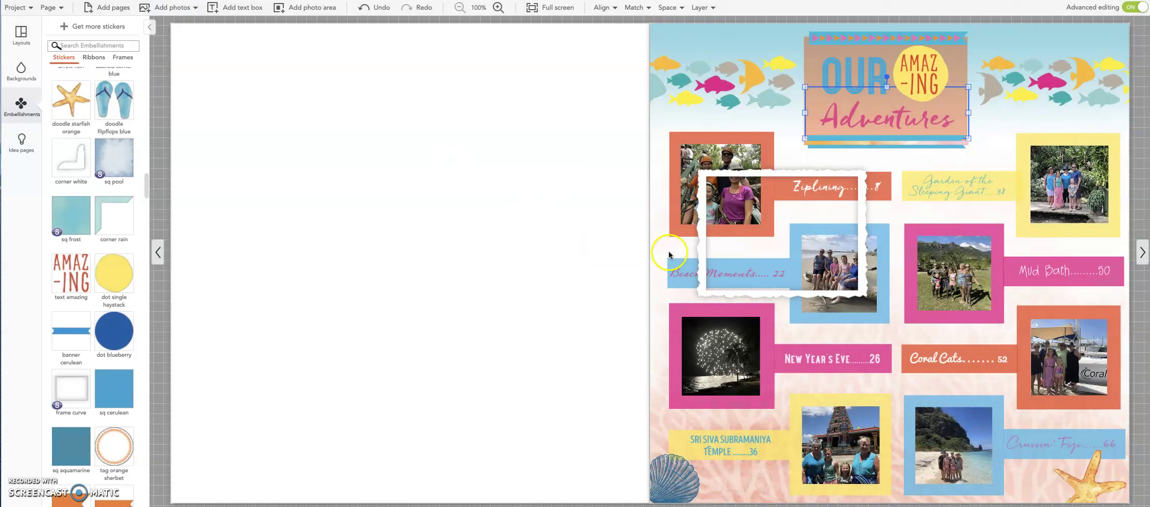
- Move the torn white frame back around the title and find the landscape torn-edge frame among the stickers
drag(702, 247, 804, 104)
scroll(71, 265, down, 5)
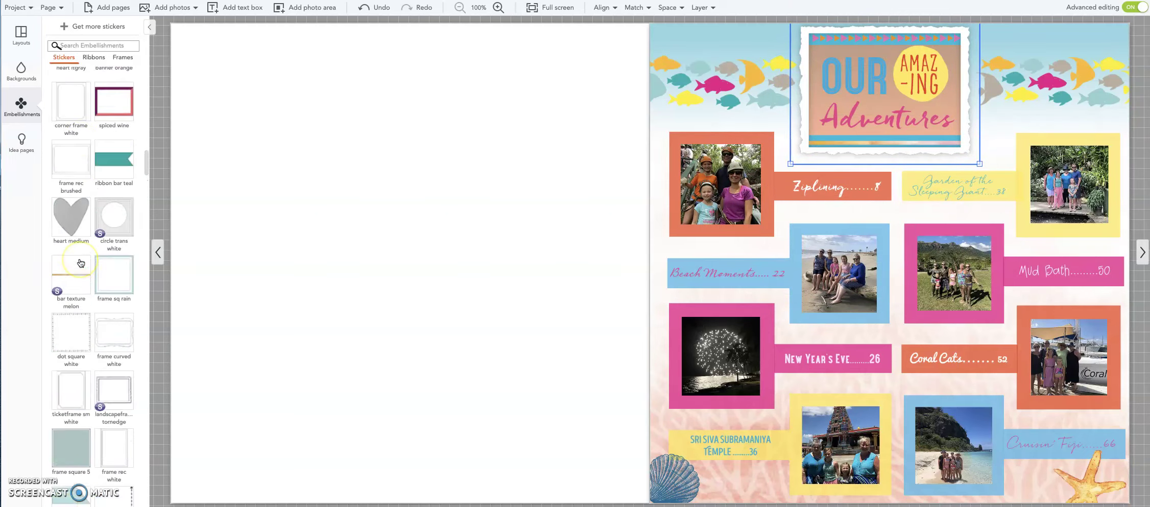
scroll(80, 263, down, 3)
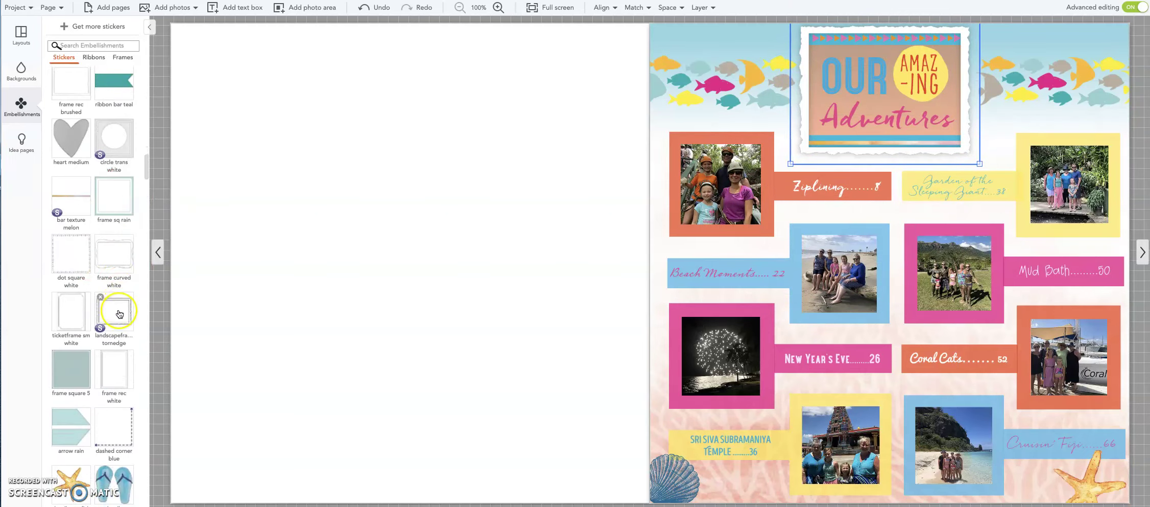
mouse_move(120, 314)
- Enlarge the Ziplining photo slightly beyond the opening of its orange frame and send the photo to the back
drag(762, 232, 762, 232)
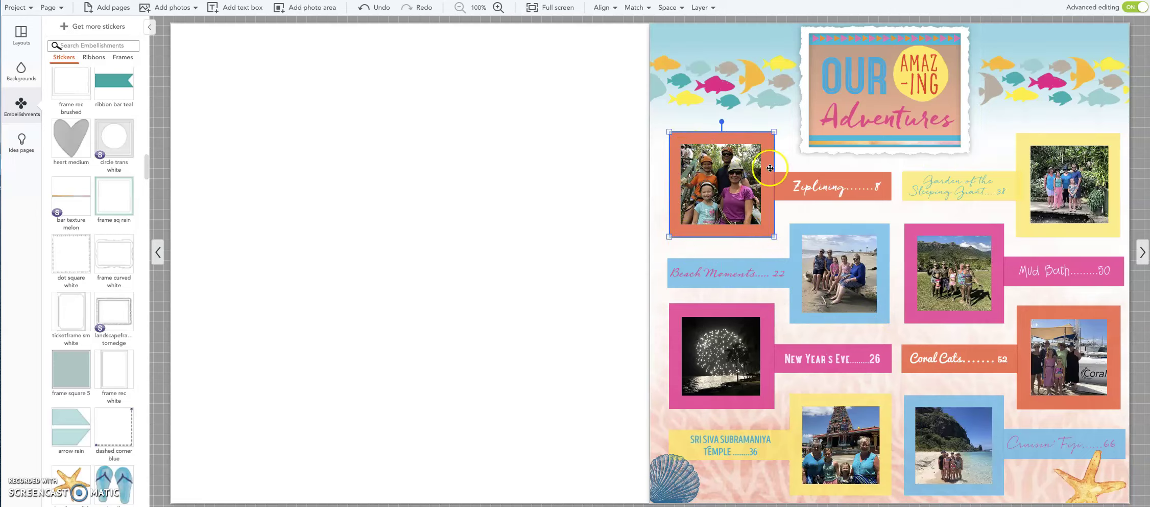
click(710, 207)
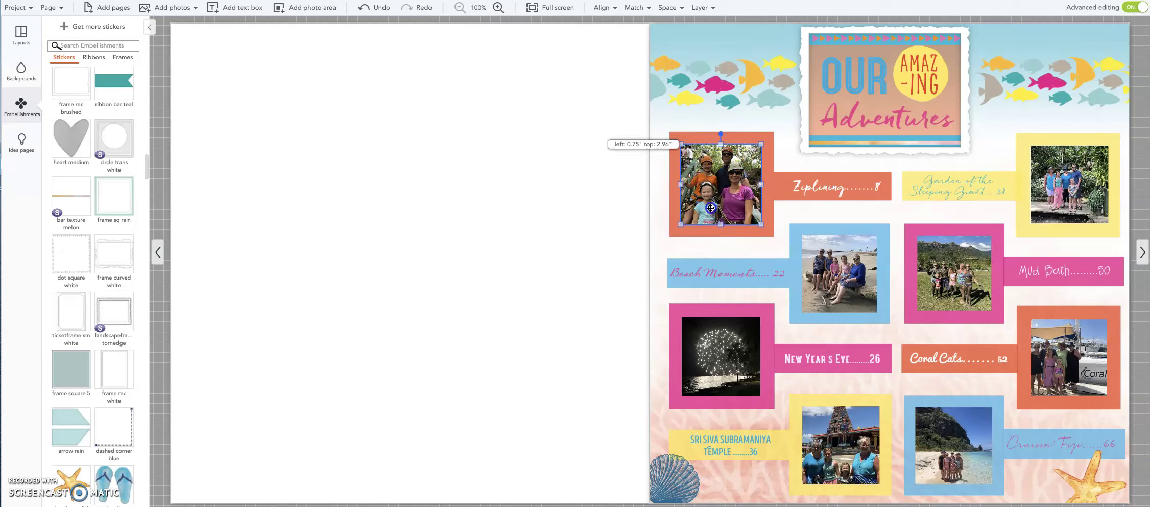
mouse_move(761, 223)
mouse_down()
mouse_move(769, 232)
mouse_move(754, 211)
mouse_up()
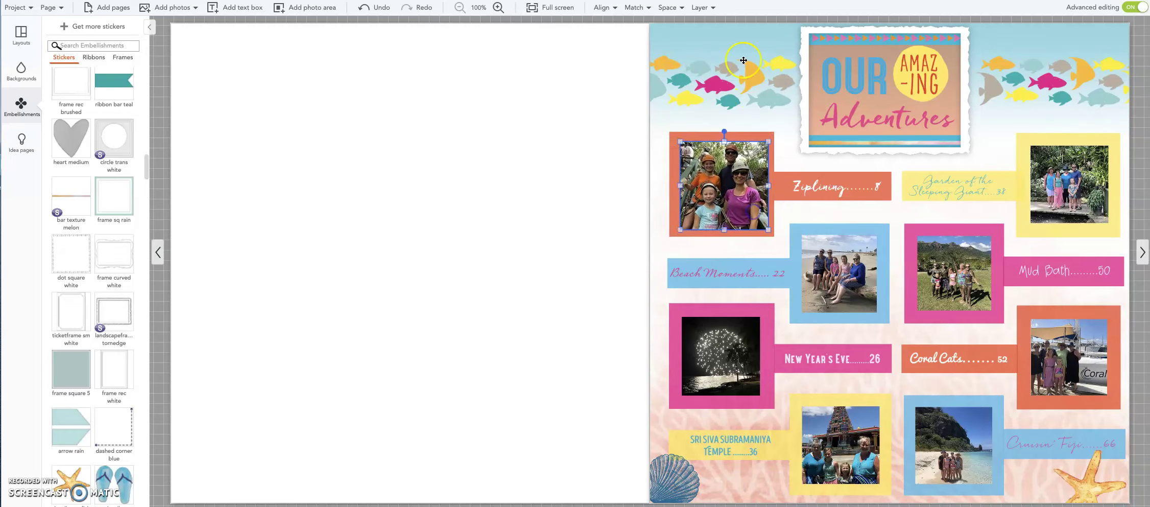
click(703, 7)
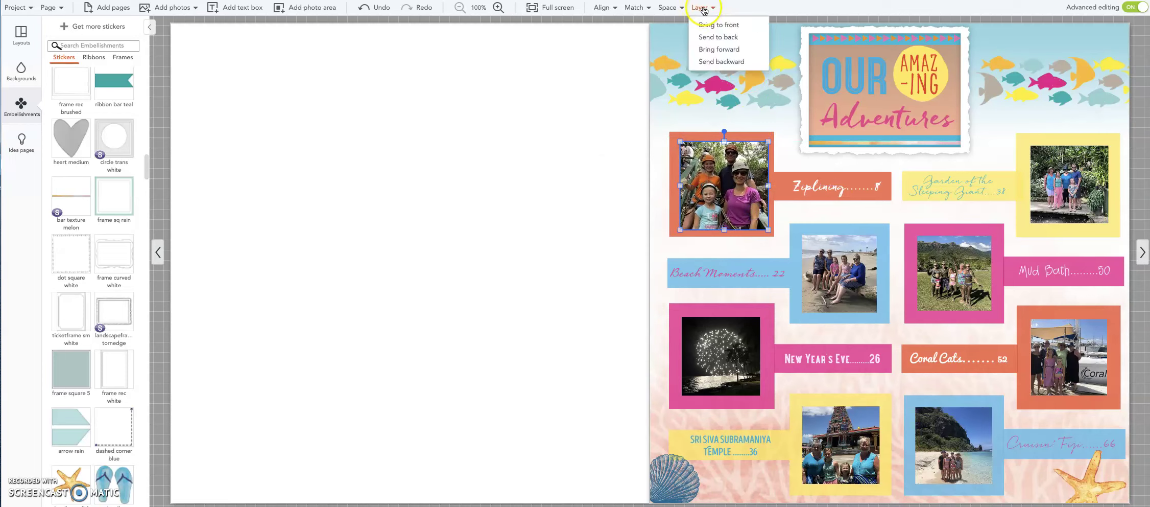
click(706, 41)
click(790, 220)
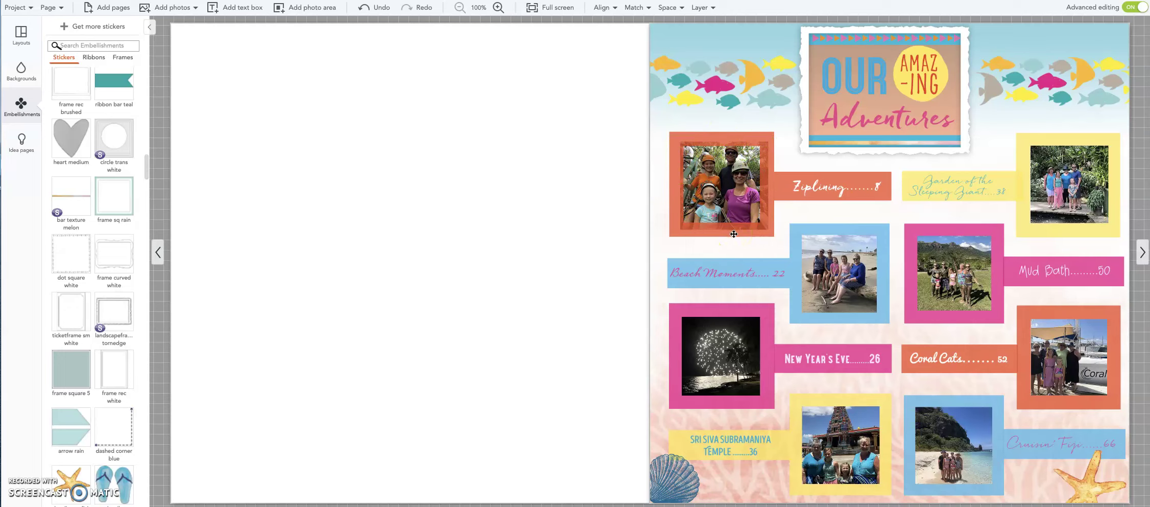
- Bring the Ziplining photo to the front and shrink it to about 2.02 inches square
click(736, 207)
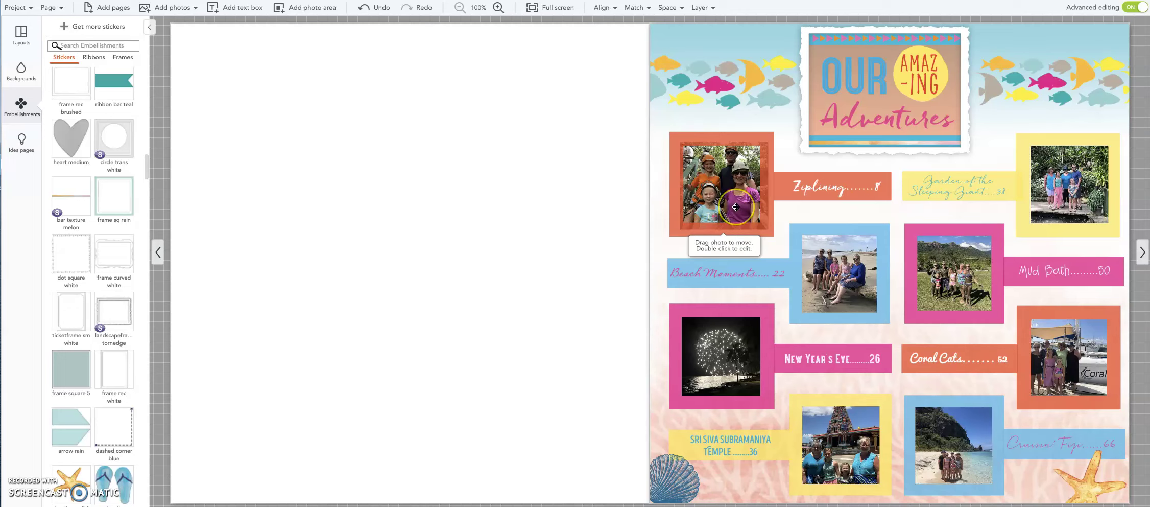
click(736, 207)
click(700, 7)
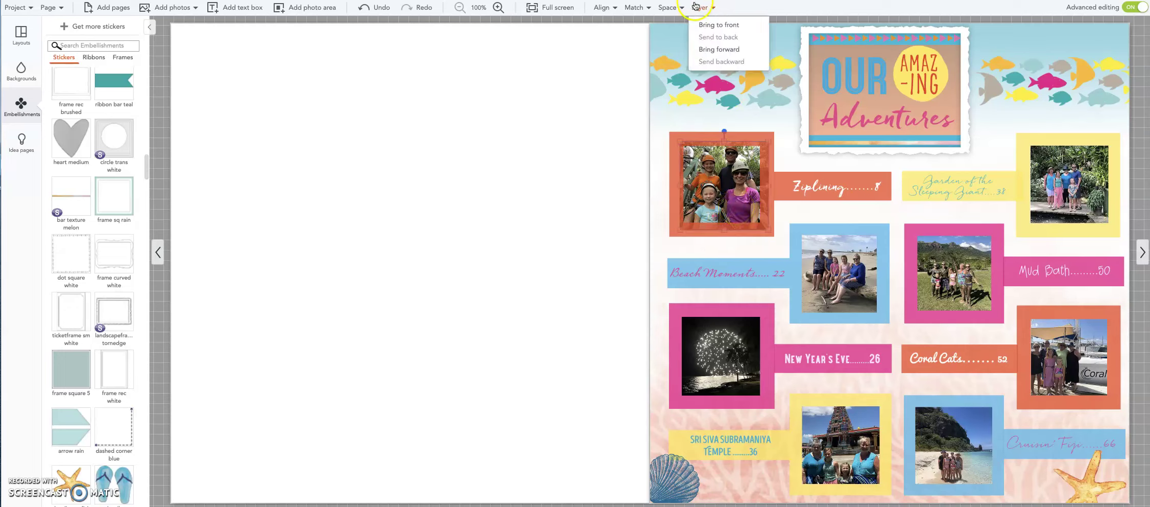
click(705, 25)
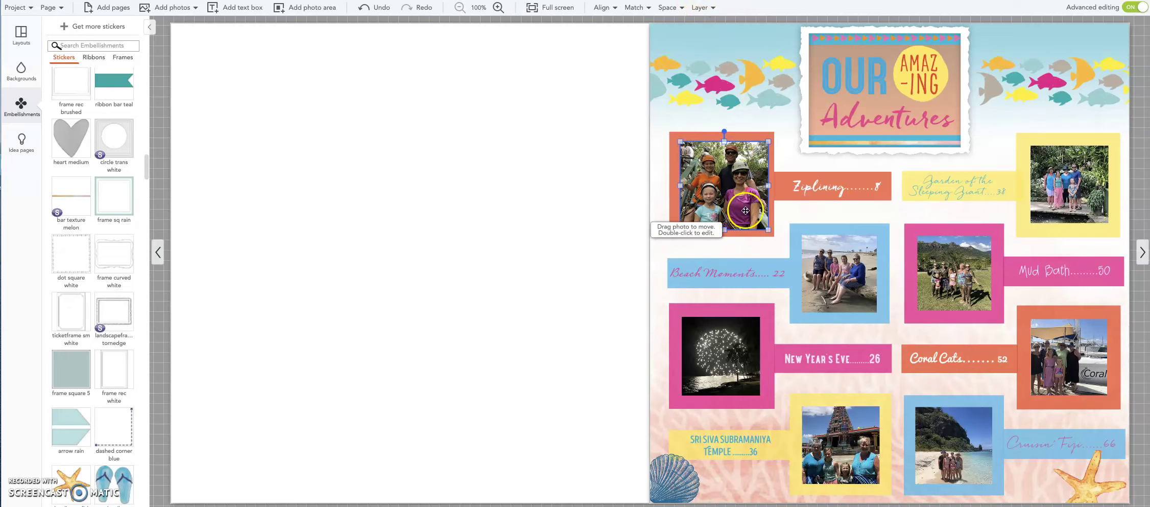
click(767, 228)
mouse_move(768, 229)
mouse_down()
mouse_move(746, 217)
mouse_move(763, 223)
mouse_up()
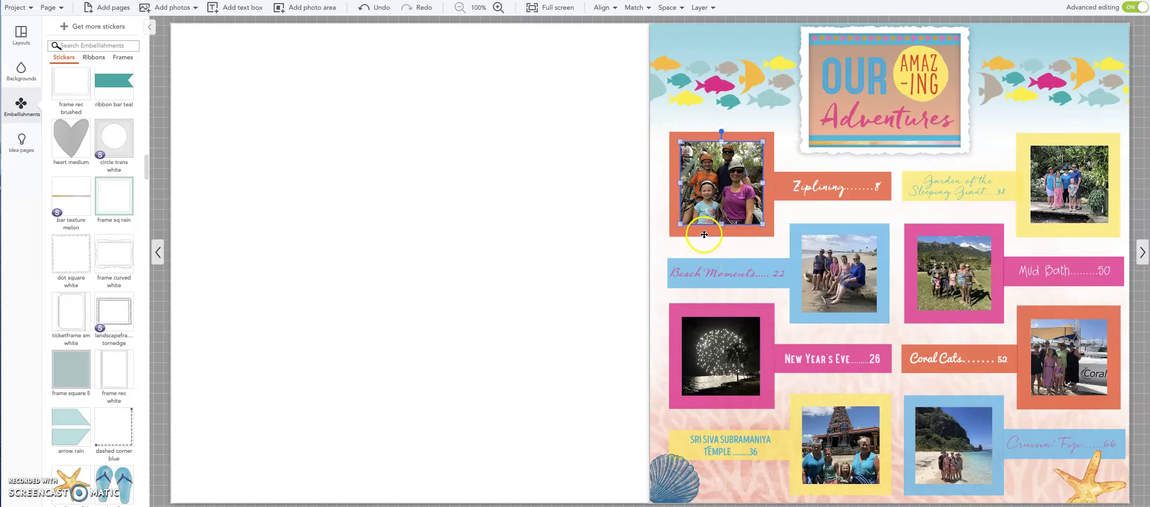
- Enlarge the Ziplining photo to 2.56 inches square over the orange frame and move it down, partly clear of the frame
drag(725, 206, 715, 217)
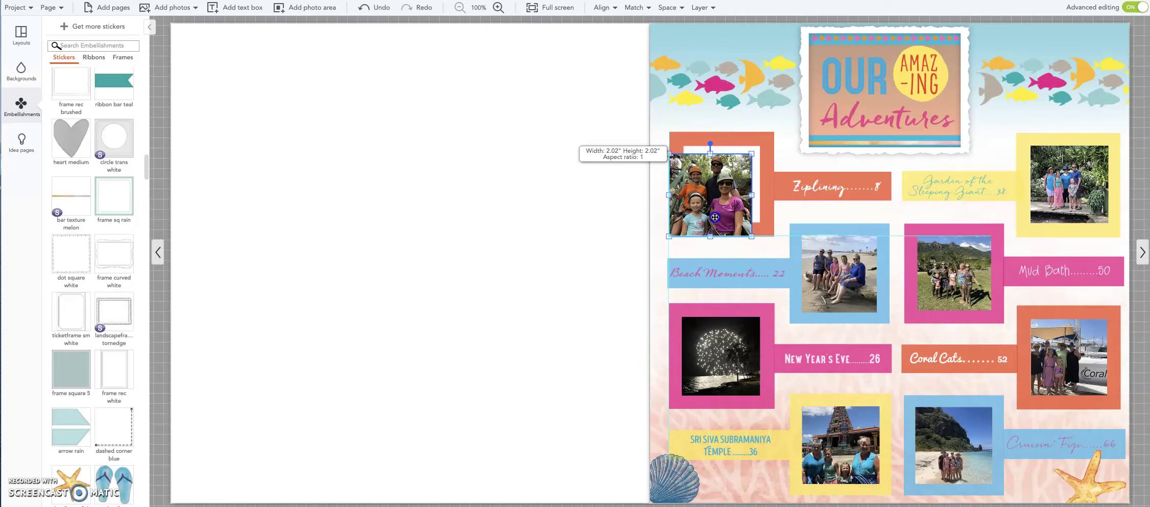
drag(715, 217, 715, 217)
drag(751, 153, 774, 130)
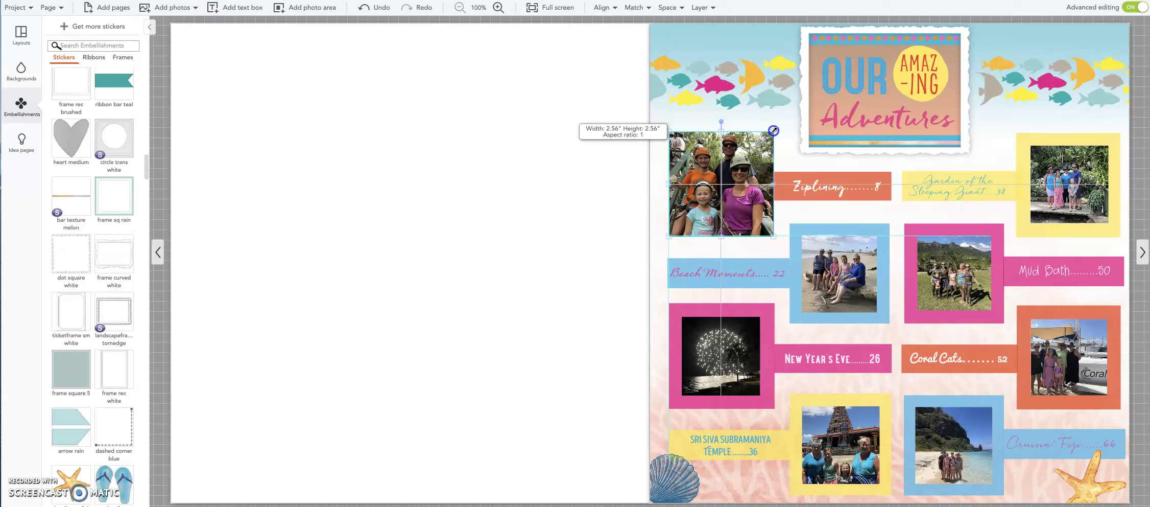
drag(736, 165, 747, 201)
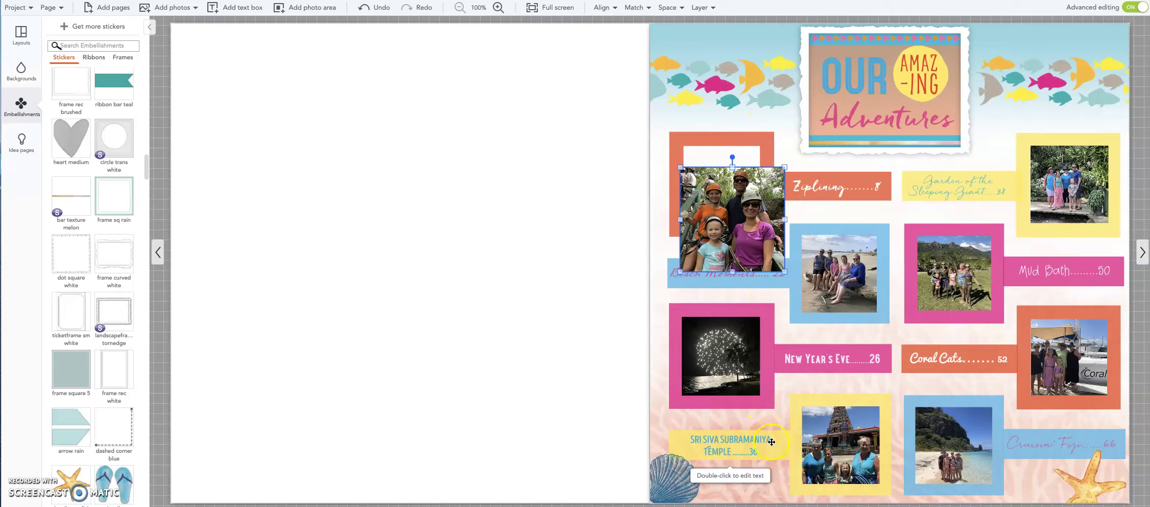
- Move the Ziplining photo back over the orange frame and shrink it to fit the frame's opening
drag(747, 225, 746, 204)
drag(784, 146, 743, 178)
drag(722, 213, 726, 185)
mouse_move(750, 155)
mouse_down()
mouse_move(761, 145)
mouse_move(740, 161)
mouse_up()
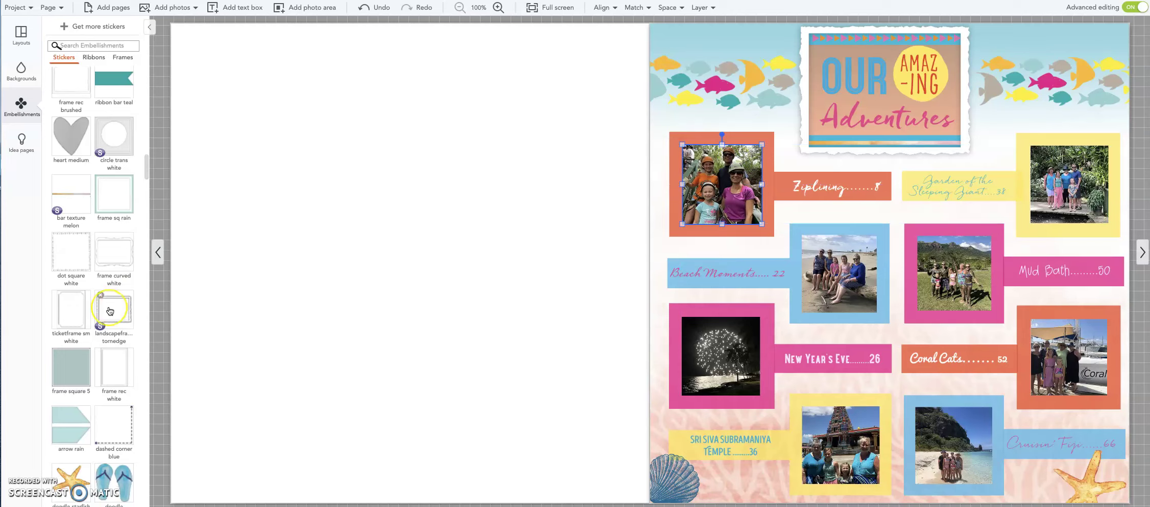
- Find the bright coral square frame and the matching bright coral tag among the stickers and preview both
scroll(109, 309, down, 5)
scroll(110, 310, down, 10)
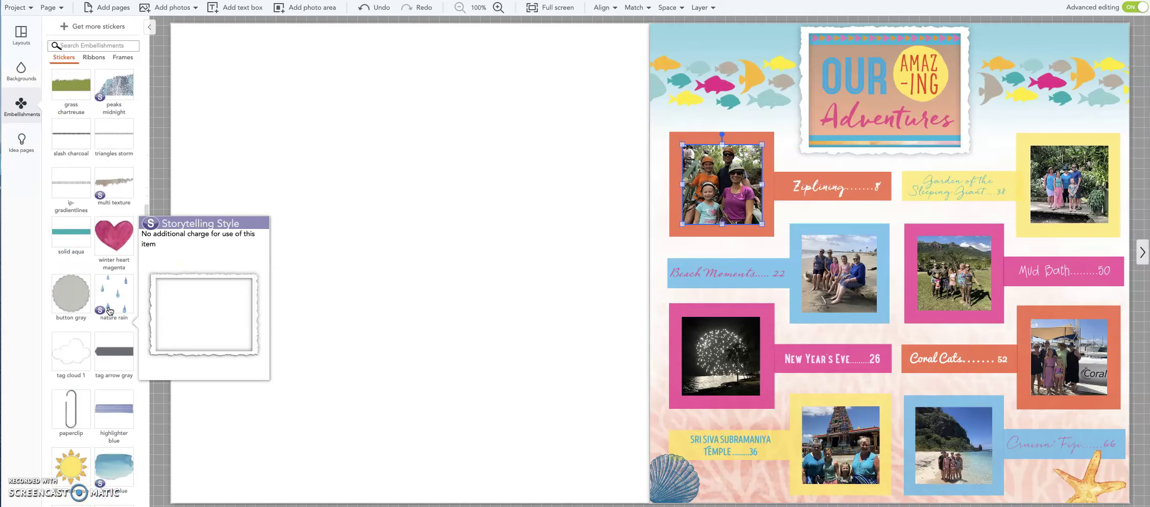
scroll(110, 310, down, 10)
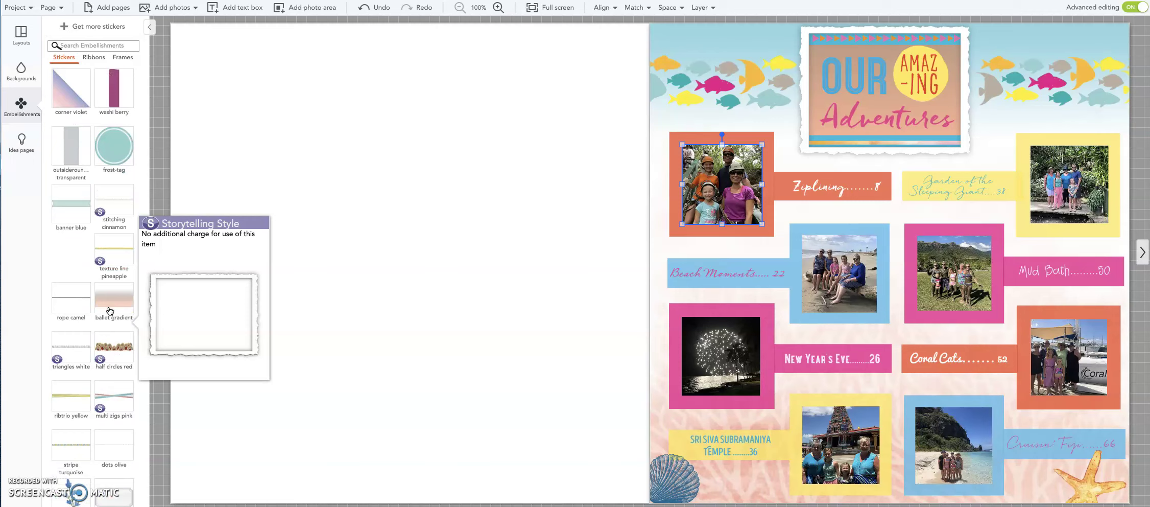
scroll(110, 310, down, 10)
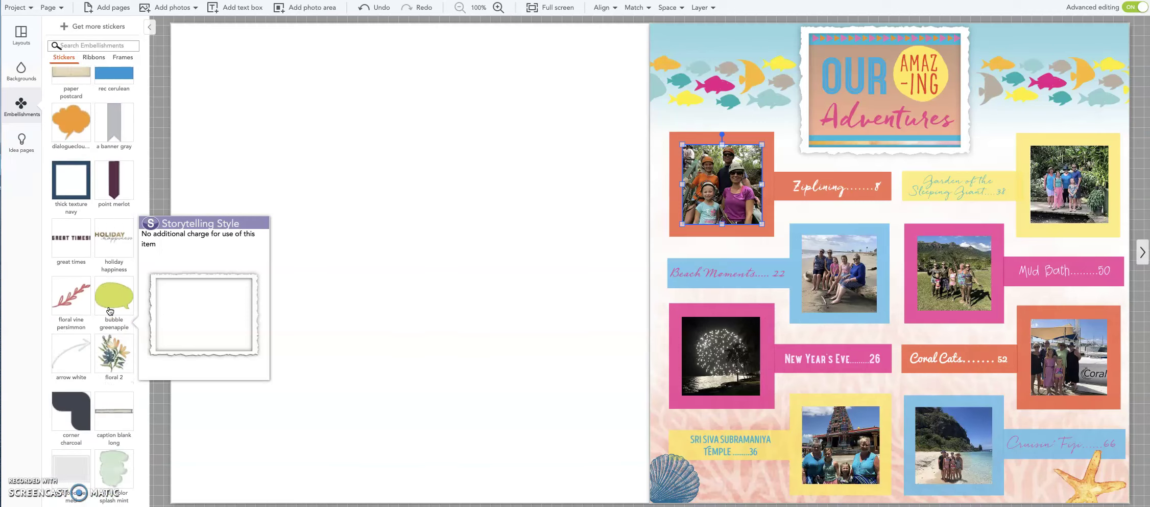
scroll(110, 310, down, 10)
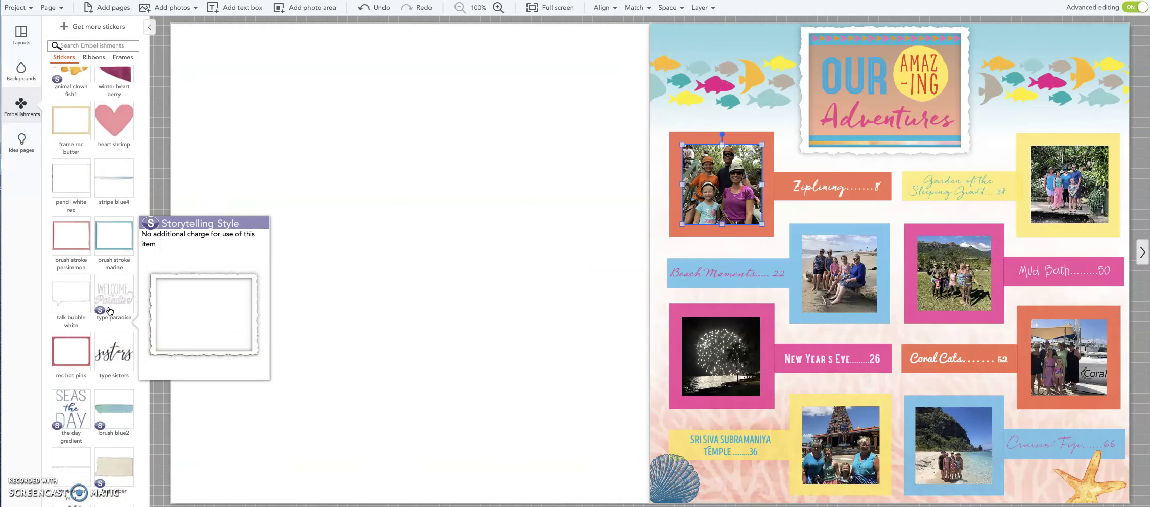
scroll(110, 310, down, 10)
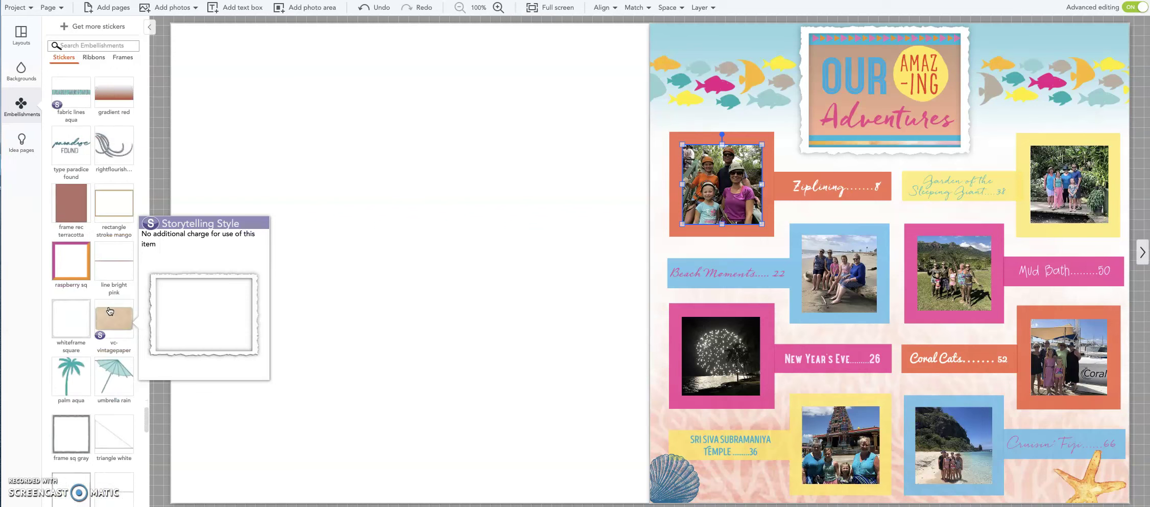
scroll(110, 310, down, 5)
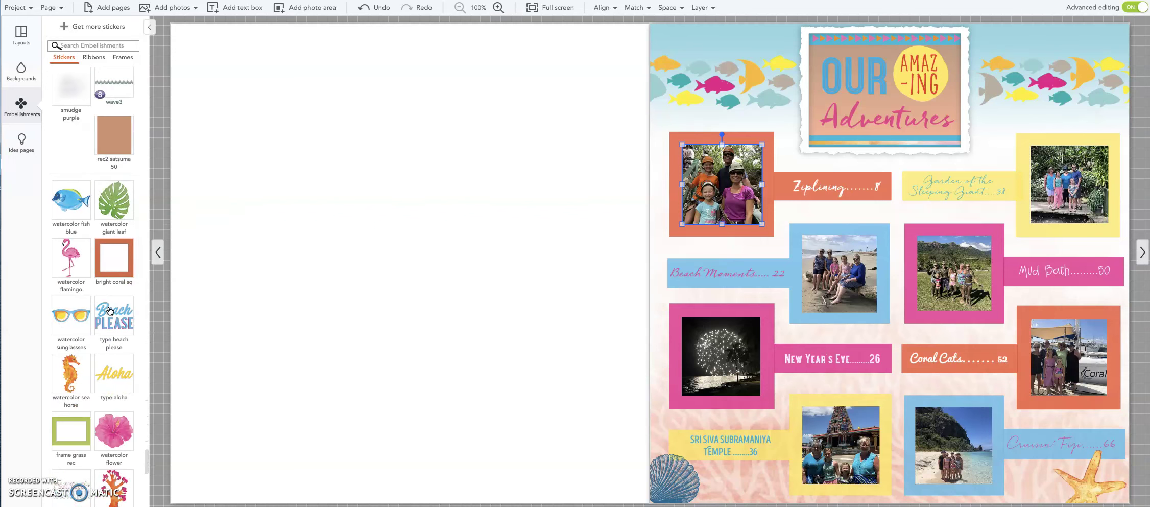
mouse_move(129, 265)
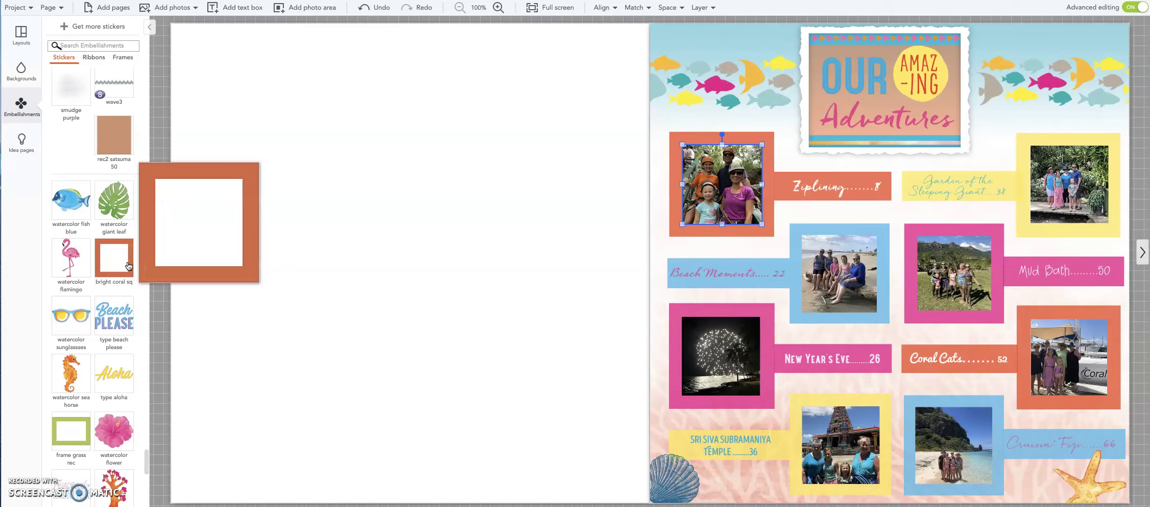
scroll(128, 266, down, 10)
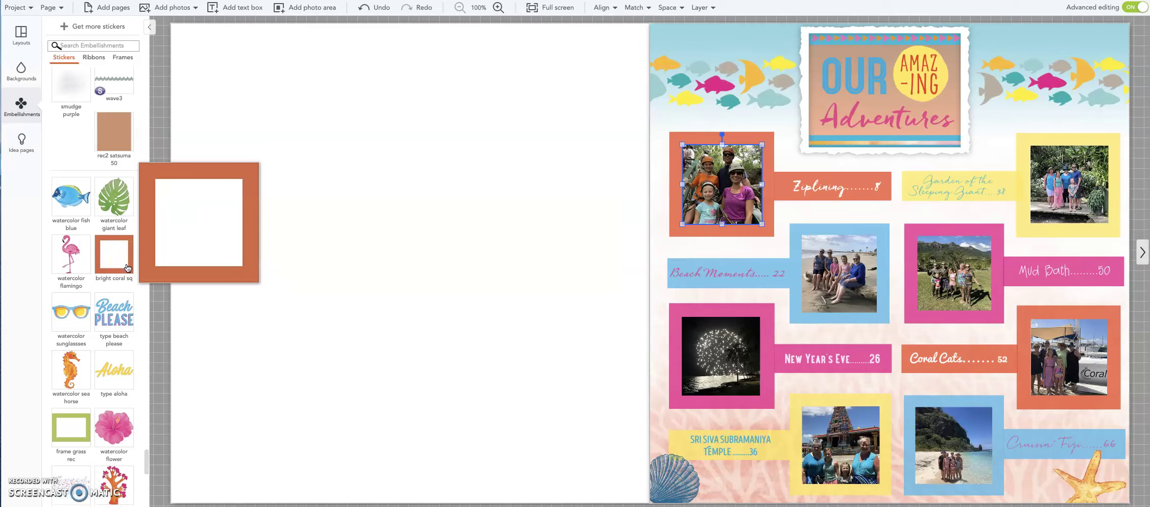
scroll(128, 268, down, 10)
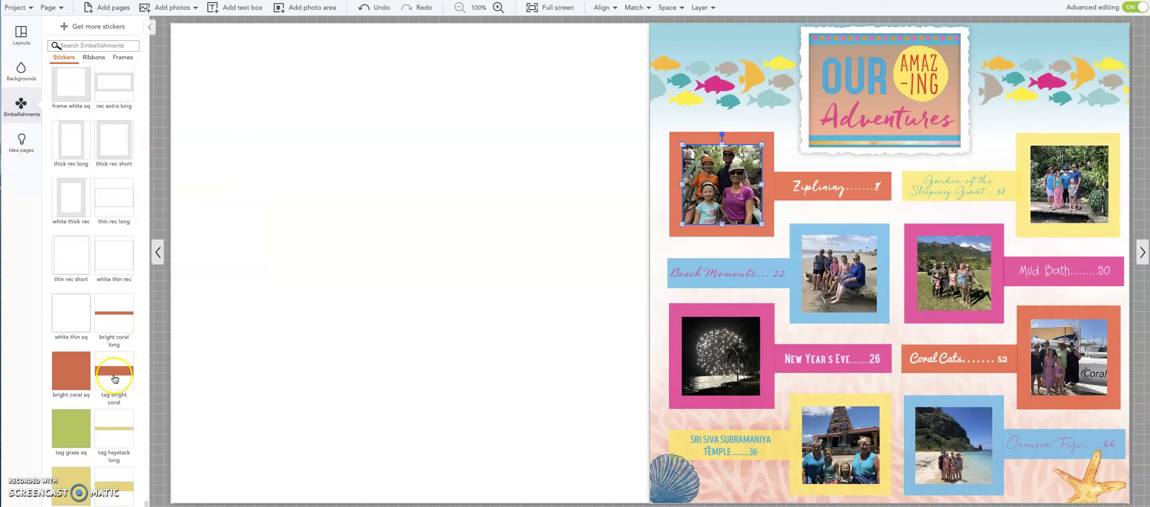
mouse_move(116, 378)
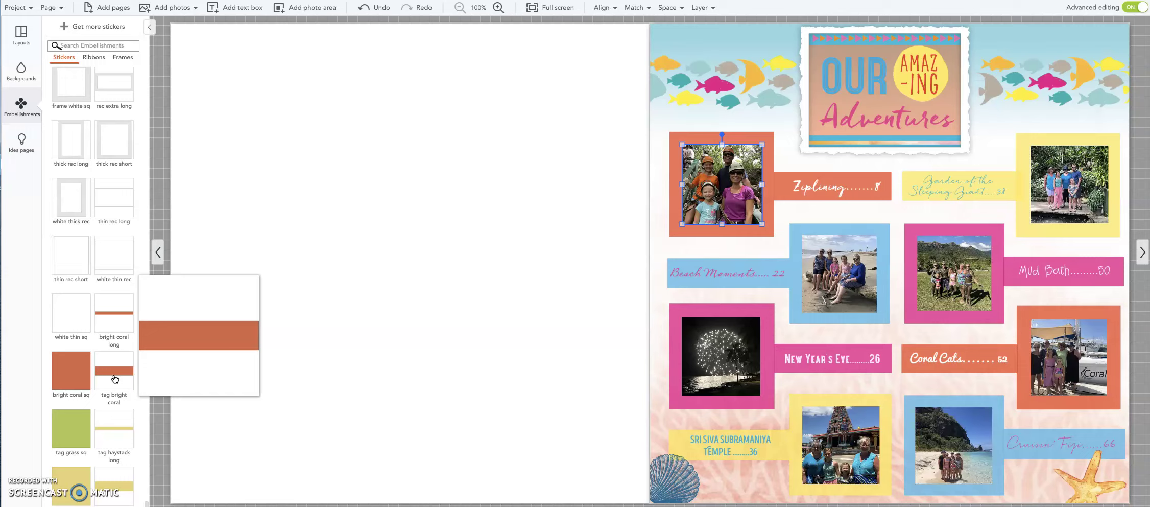
- Preview the sky and magenta square frames together with their matching sky and magenta tags
scroll(115, 379, up, 3)
scroll(114, 370, up, 4)
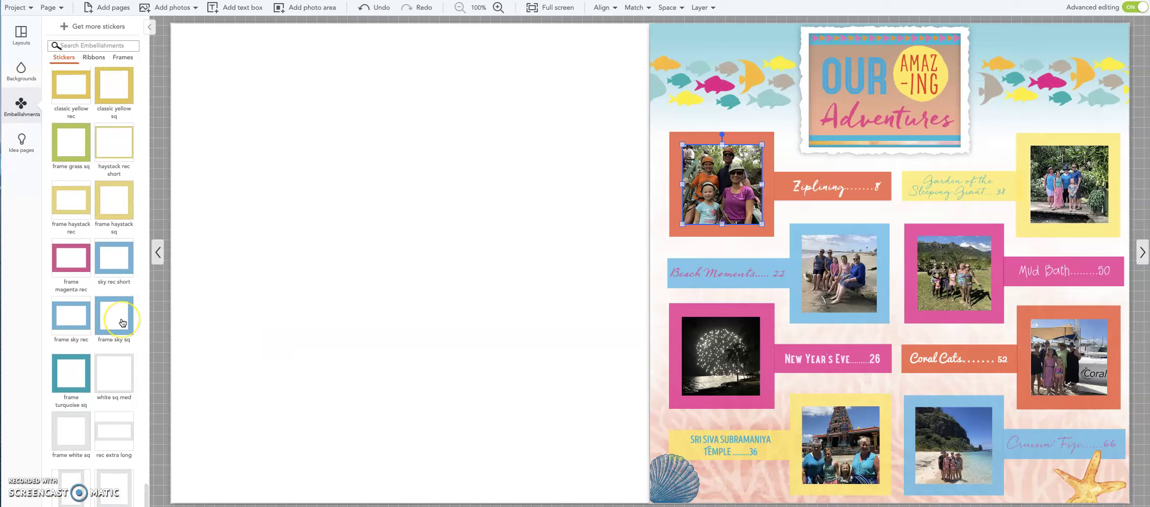
mouse_move(123, 322)
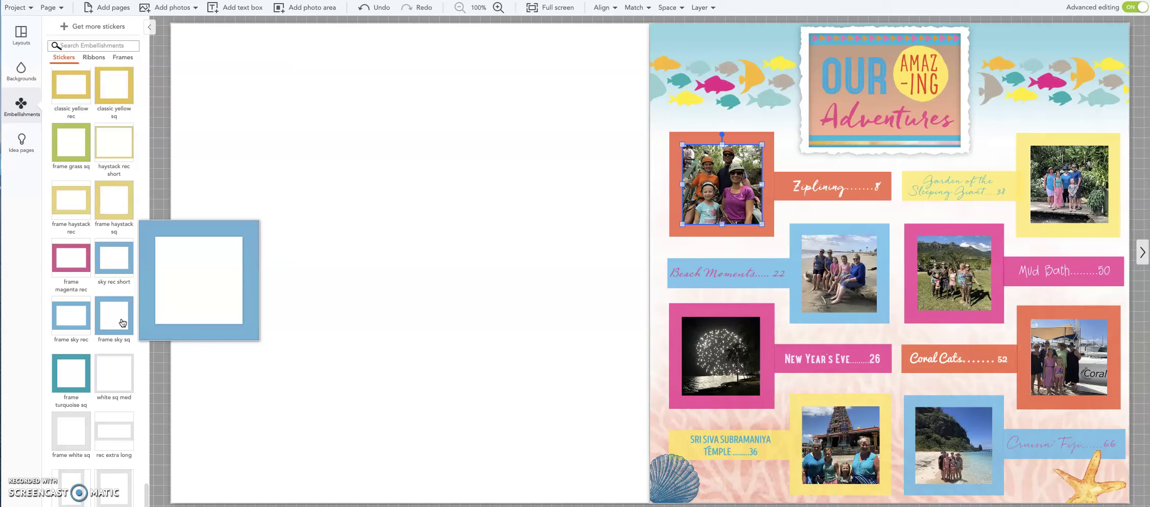
scroll(122, 322, down, 15)
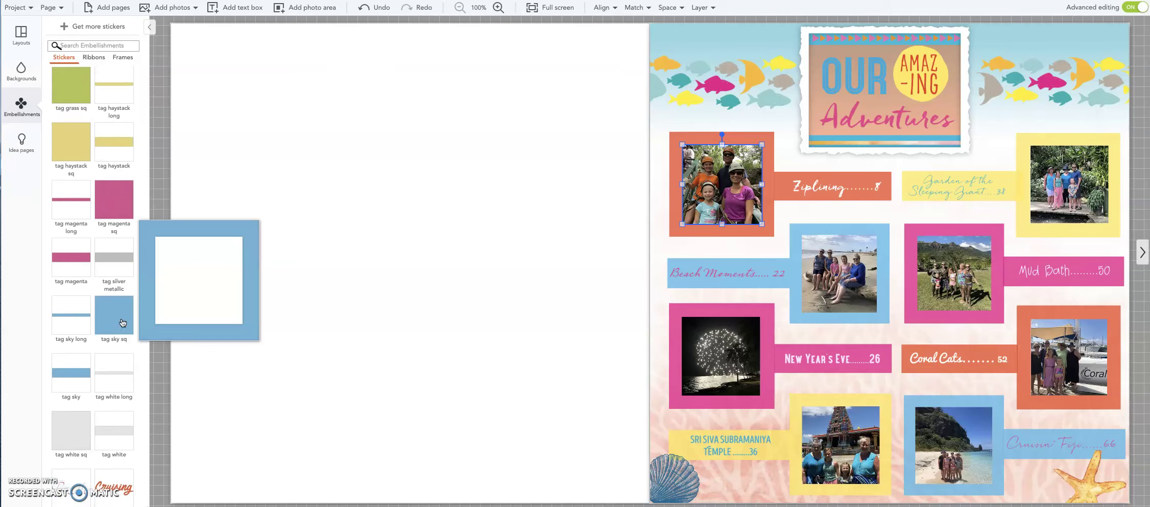
mouse_move(70, 368)
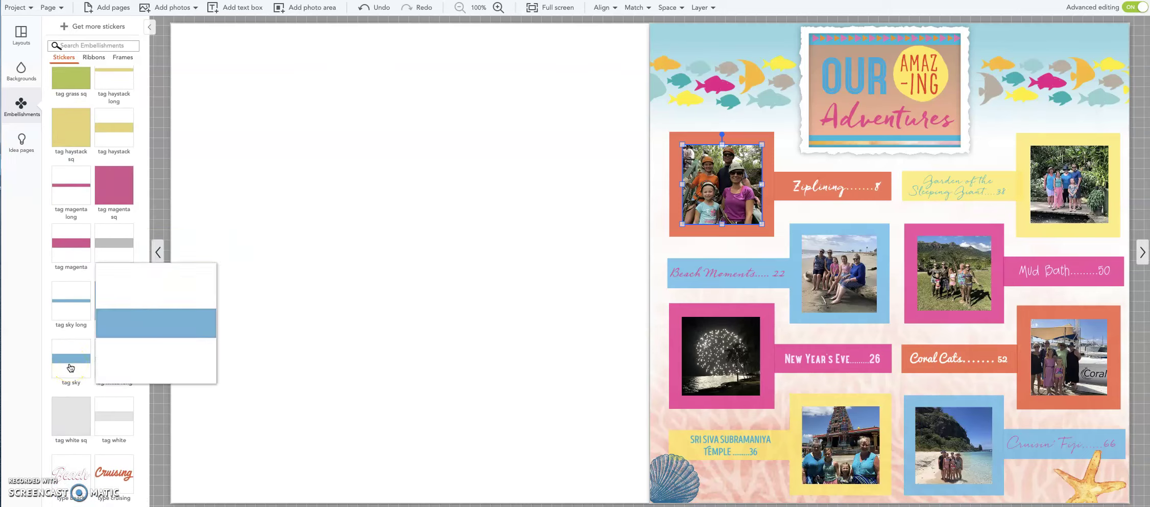
scroll(71, 368, up, 10)
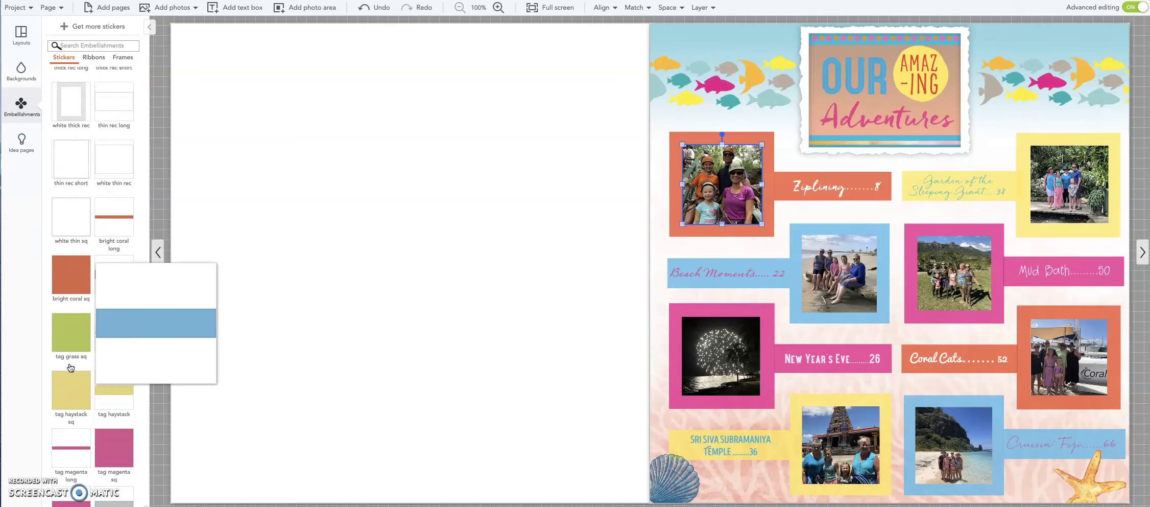
scroll(71, 368, up, 5)
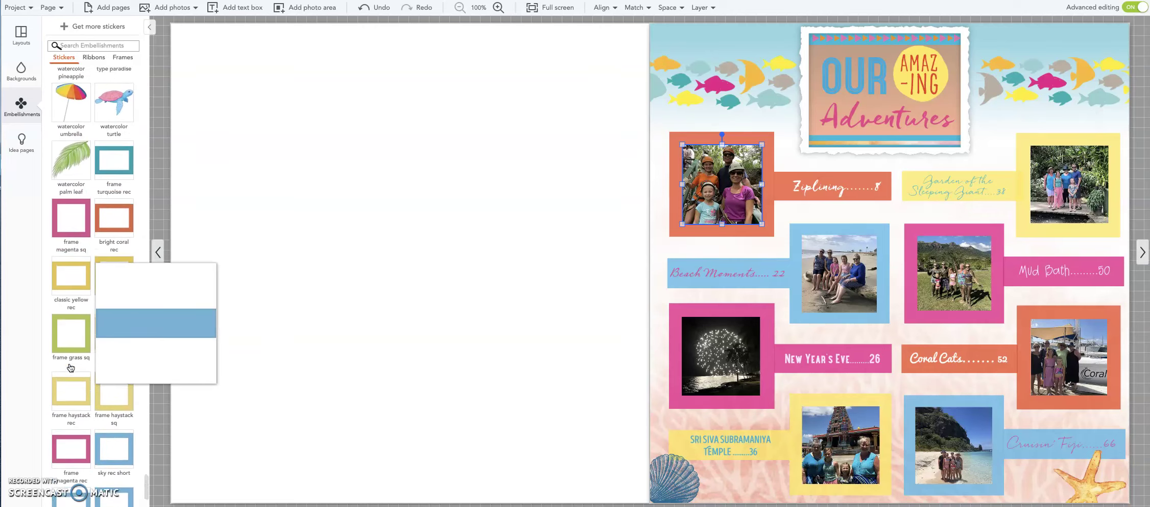
click(75, 236)
mouse_move(75, 238)
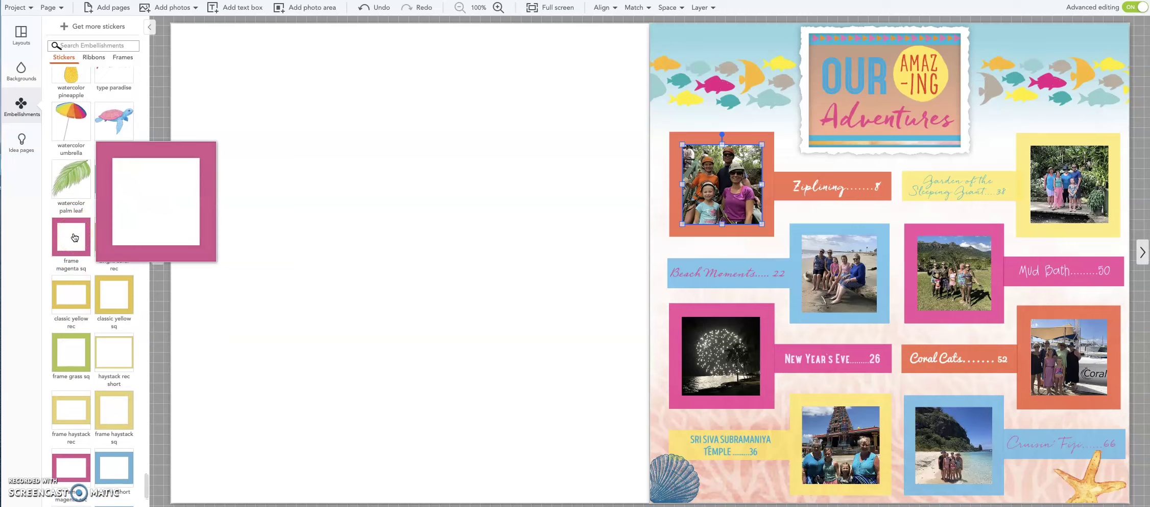
click(84, 231)
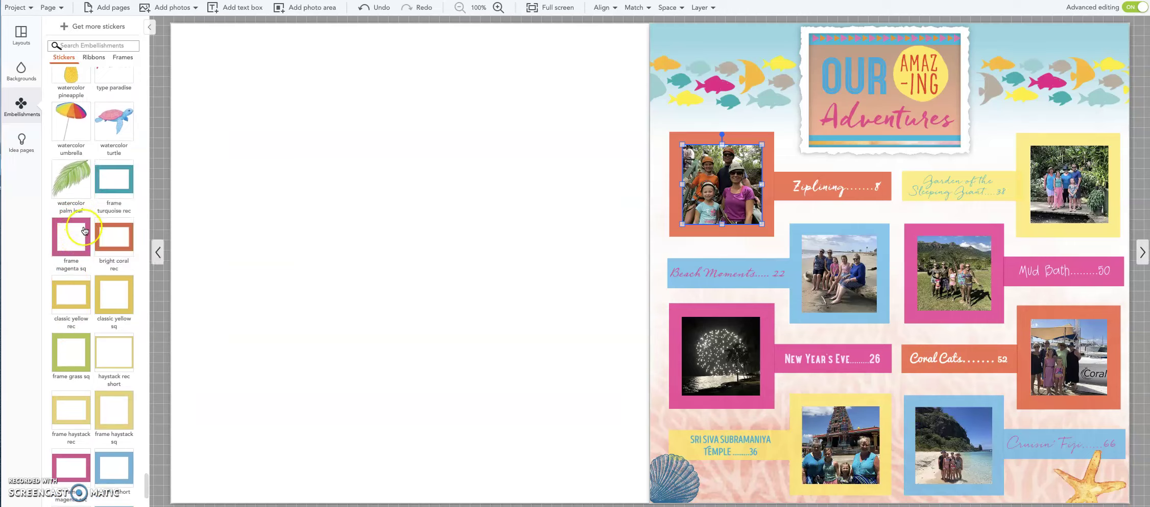
scroll(85, 231, down, 10)
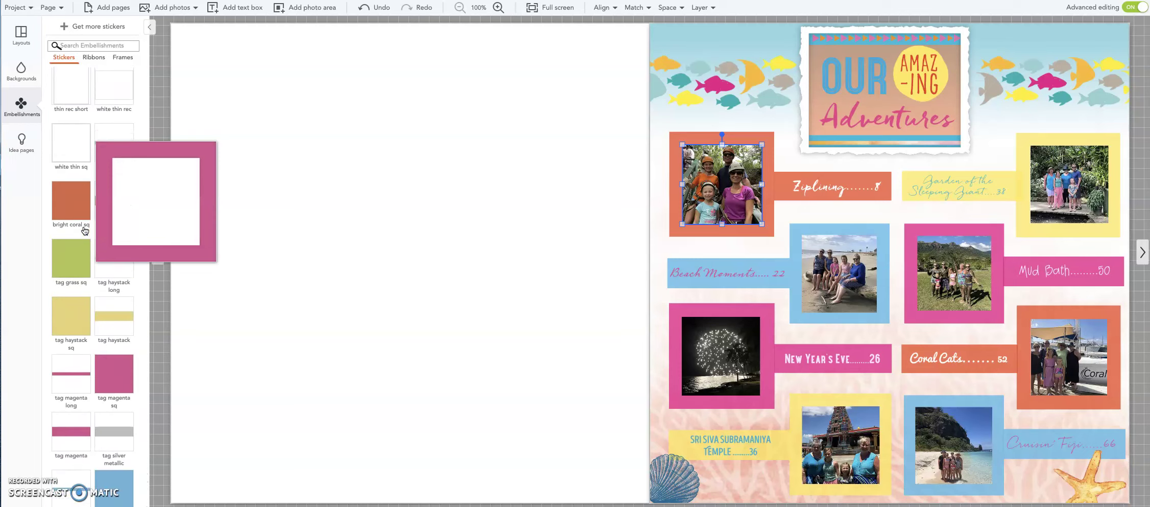
scroll(85, 231, down, 3)
click(86, 314)
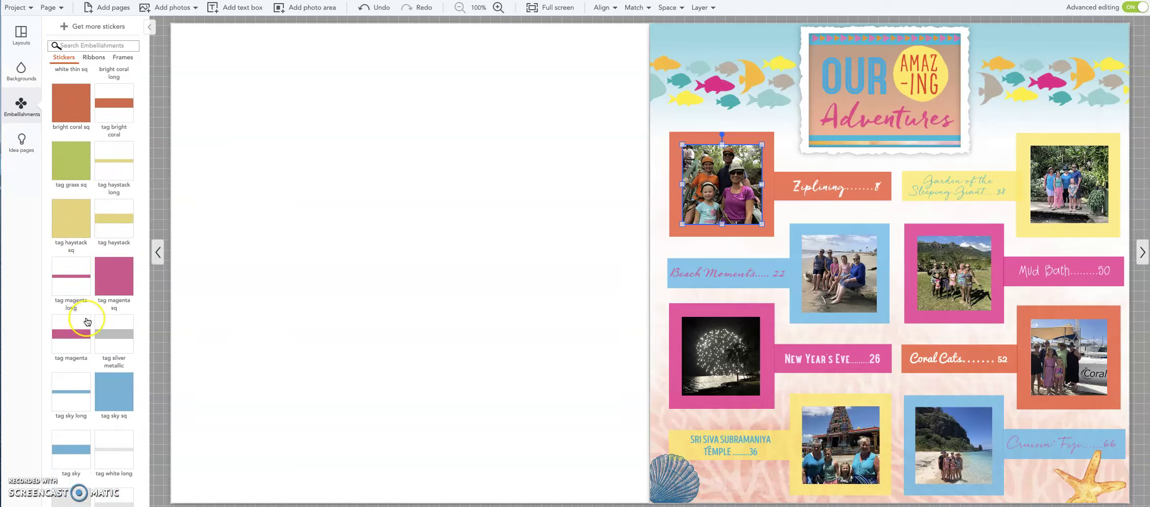
mouse_move(85, 326)
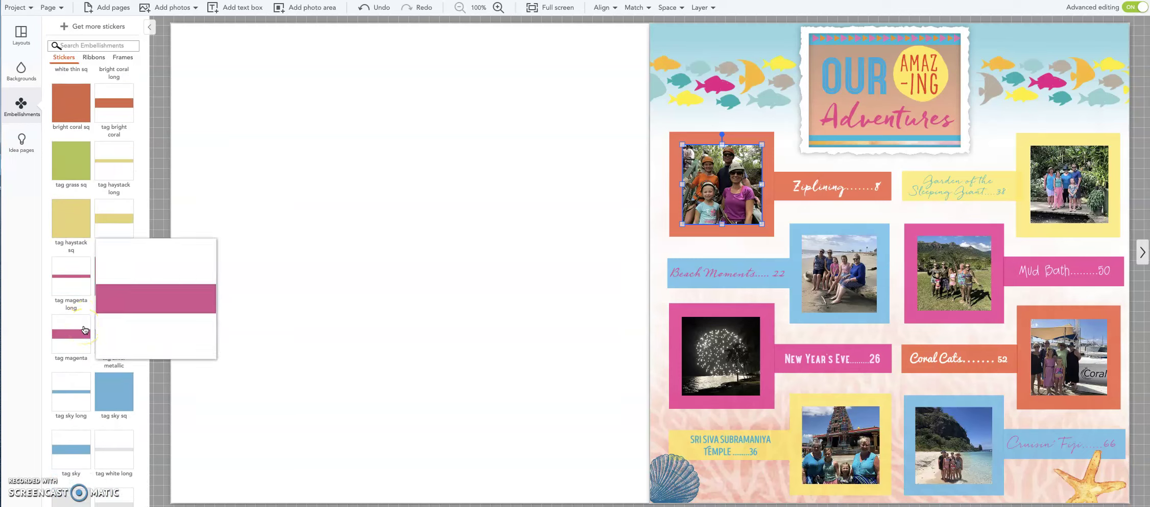
- Preview the haystack square frame and locate the matching haystack tag among the stickers
scroll(86, 329, up, 10)
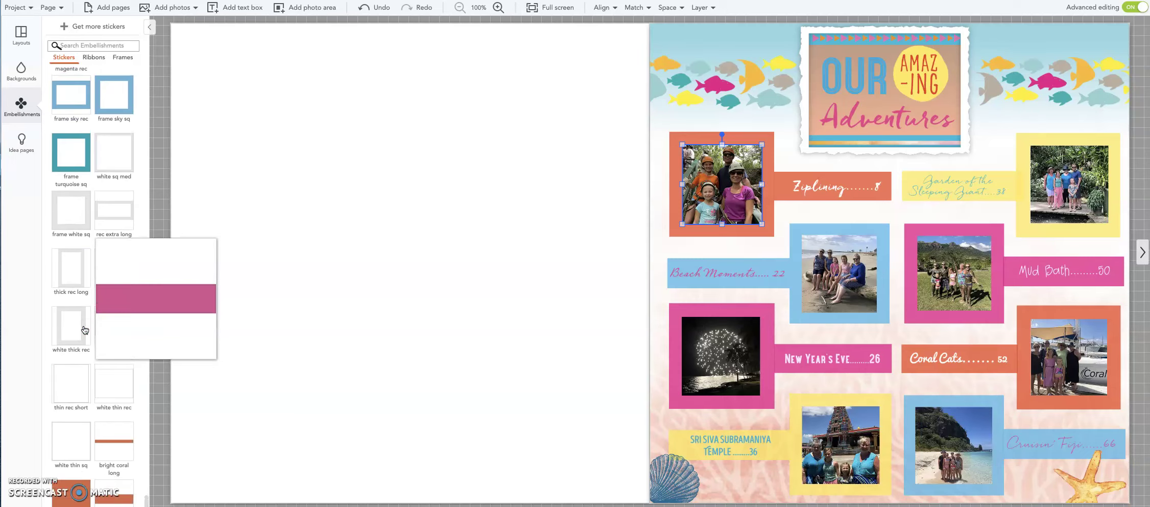
scroll(85, 330, up, 5)
click(29, 274)
click(121, 326)
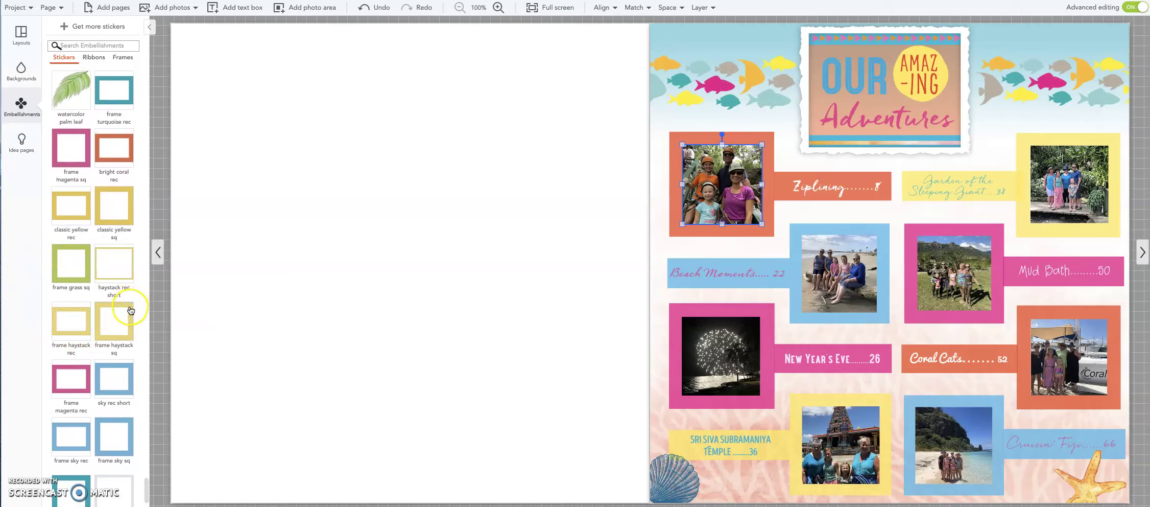
mouse_move(131, 310)
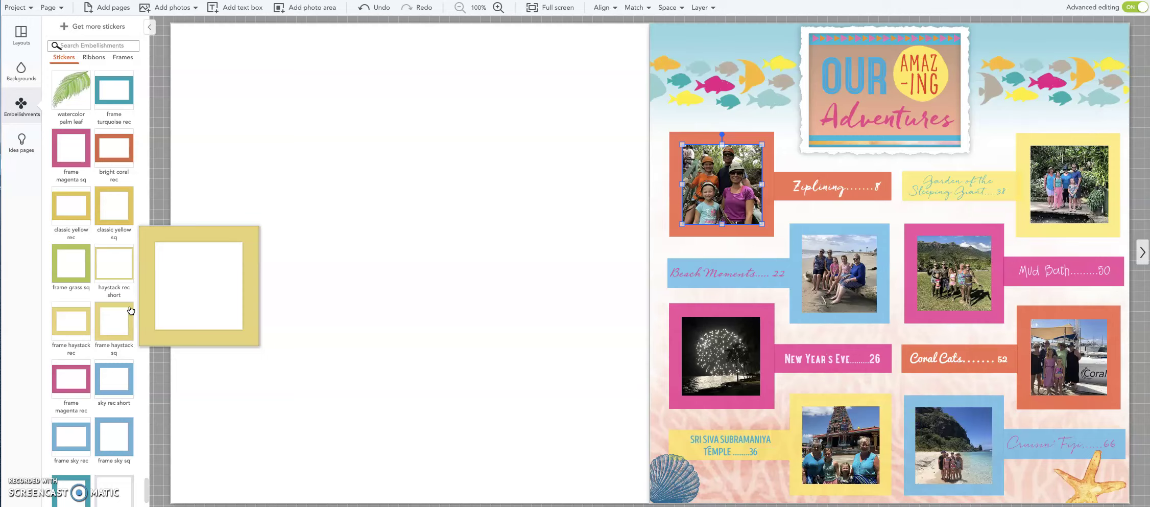
scroll(130, 311, down, 10)
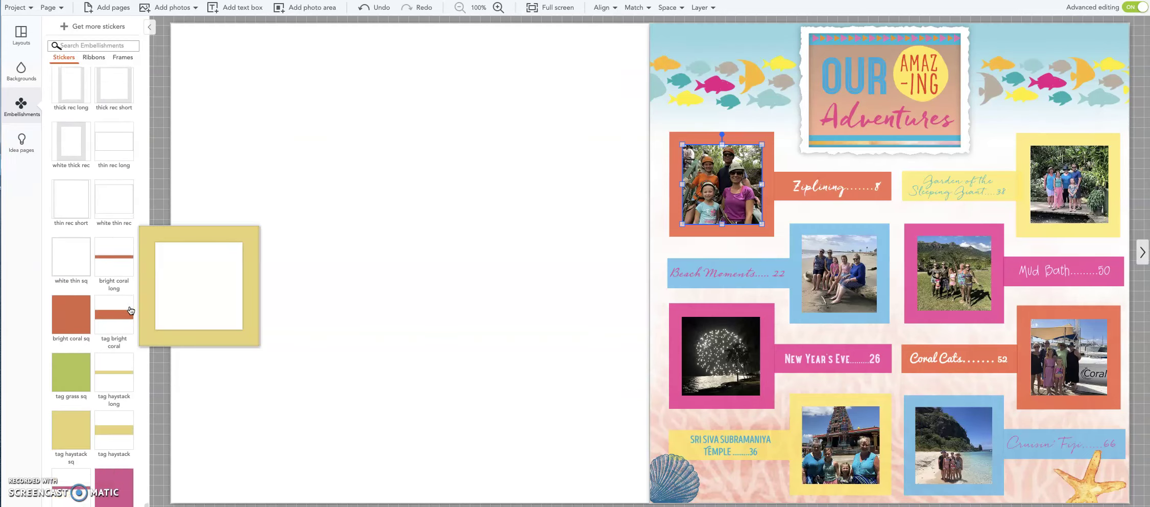
scroll(131, 310, down, 3)
click(122, 343)
mouse_move(122, 343)
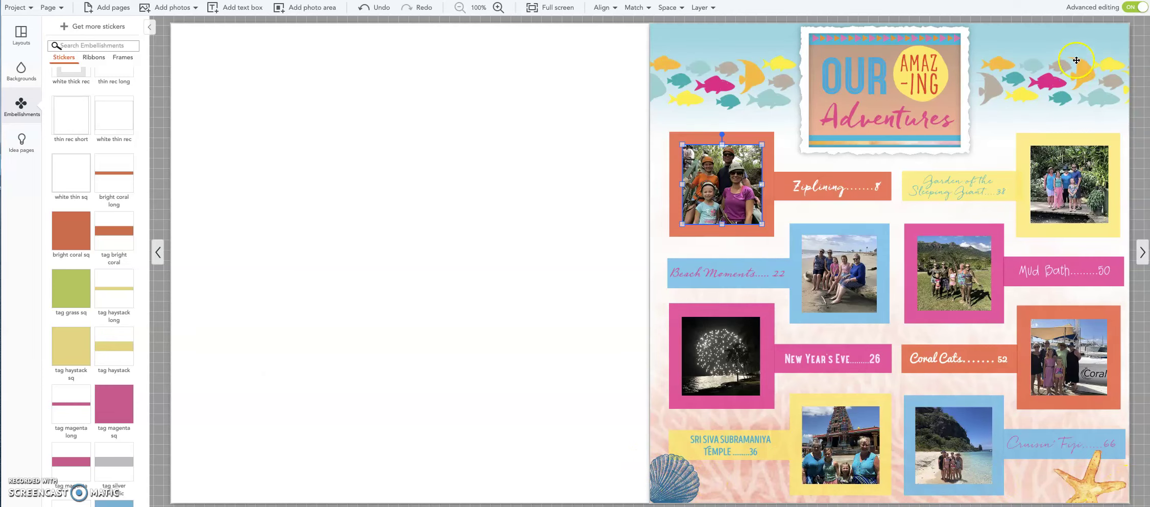
- Find the clamshell slate and doodle starfish orange stickers used in the page's lower corners and preview both
scroll(94, 287, down, 15)
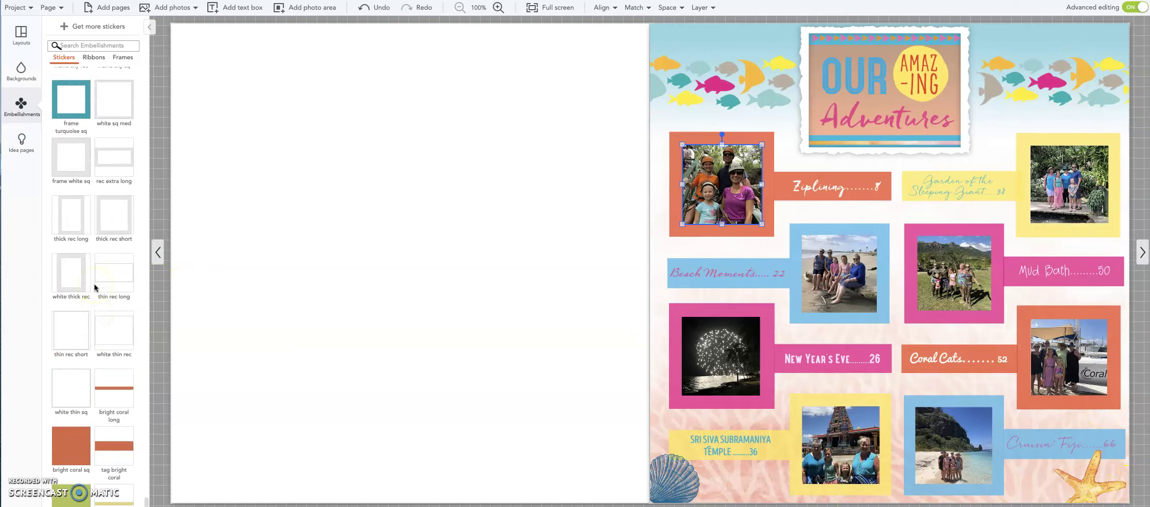
scroll(95, 287, up, 10)
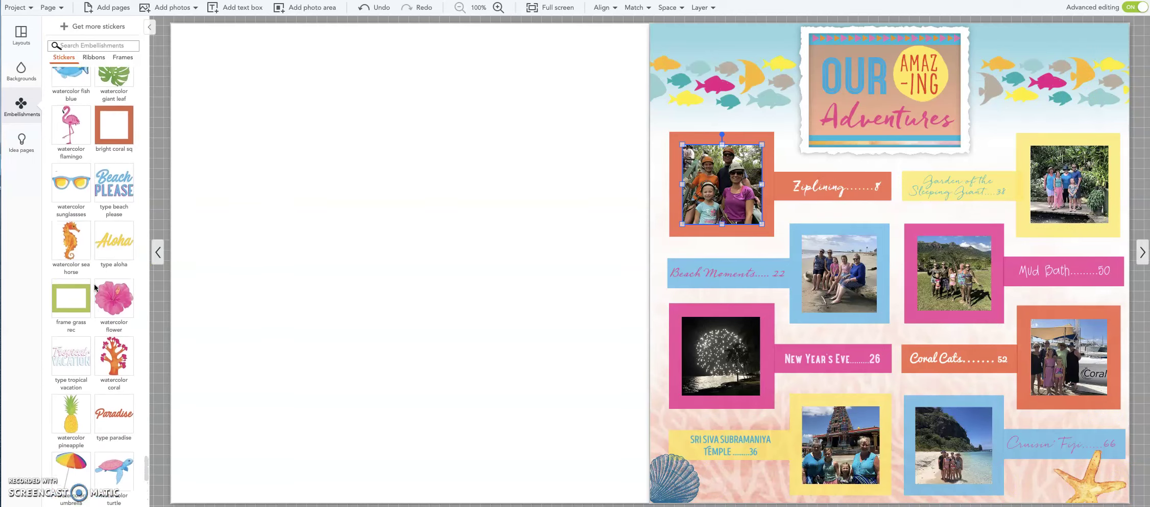
scroll(95, 286, up, 10)
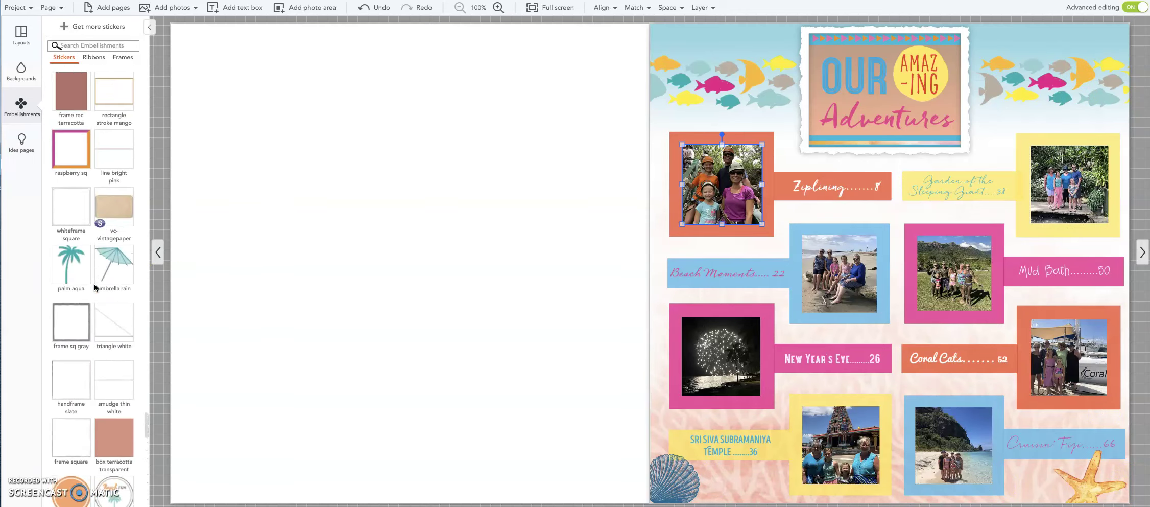
scroll(94, 287, up, 10)
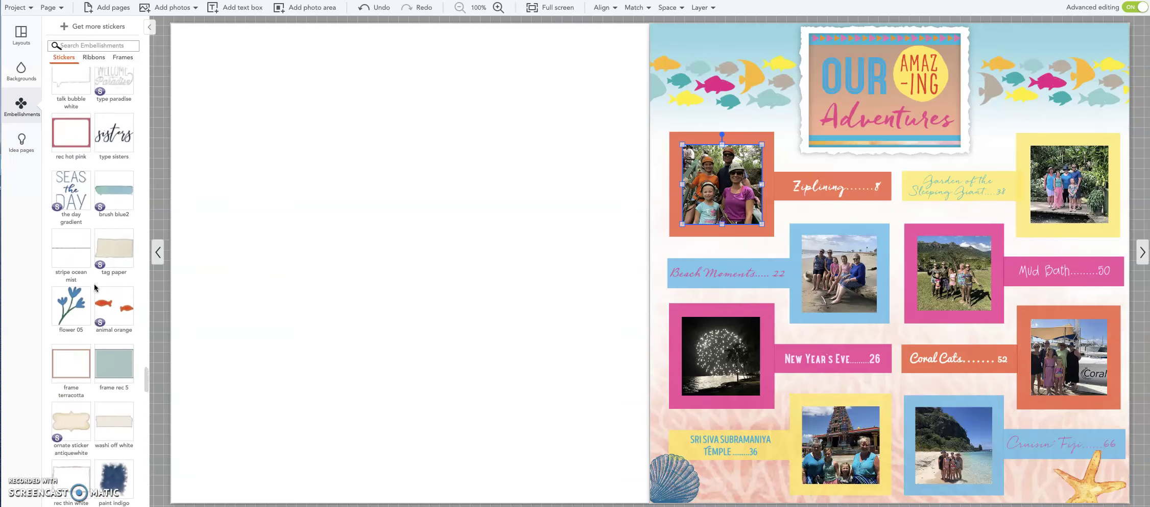
scroll(94, 287, up, 10)
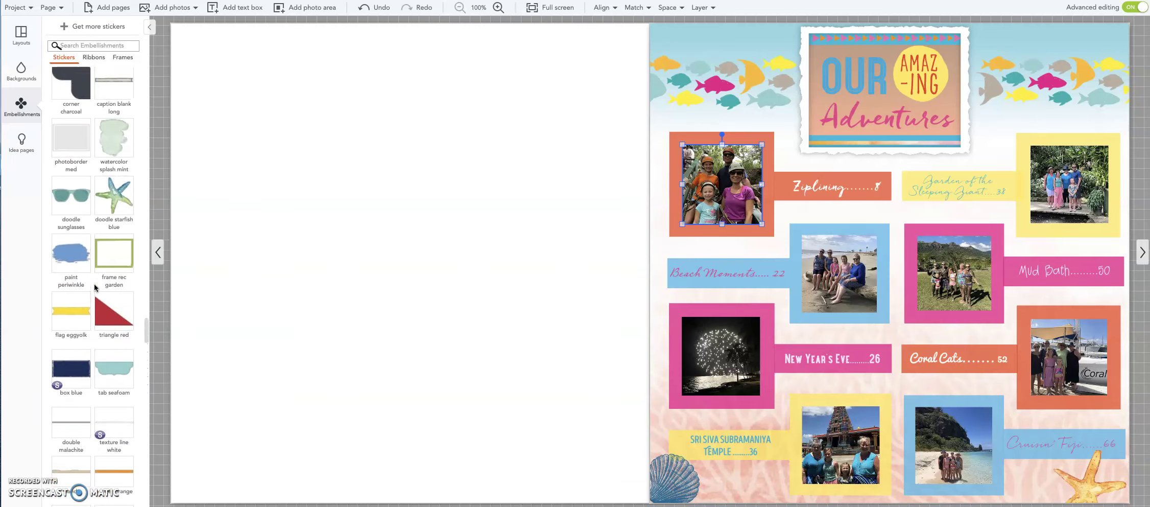
scroll(94, 283, up, 10)
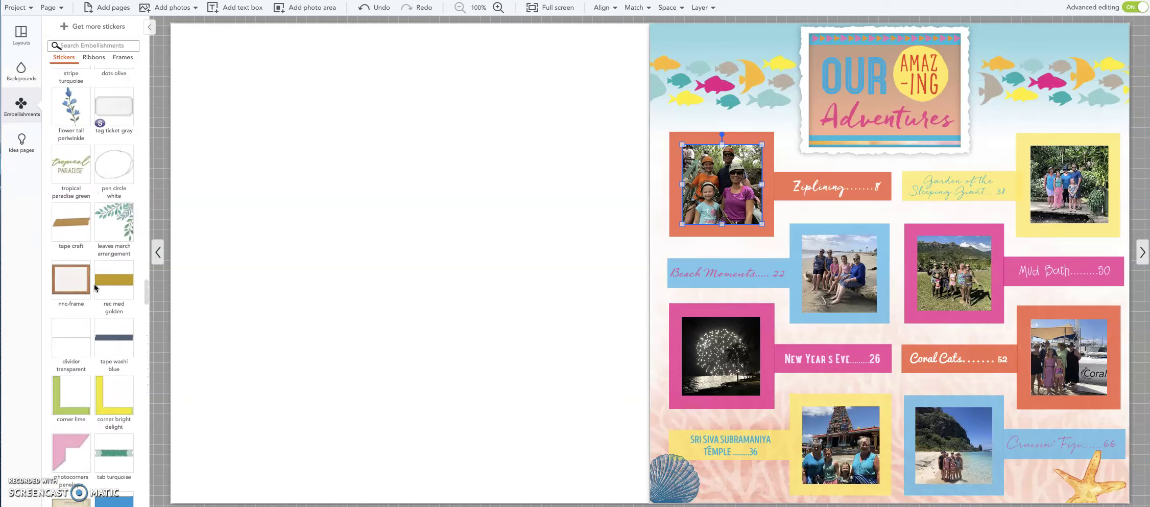
scroll(95, 283, up, 10)
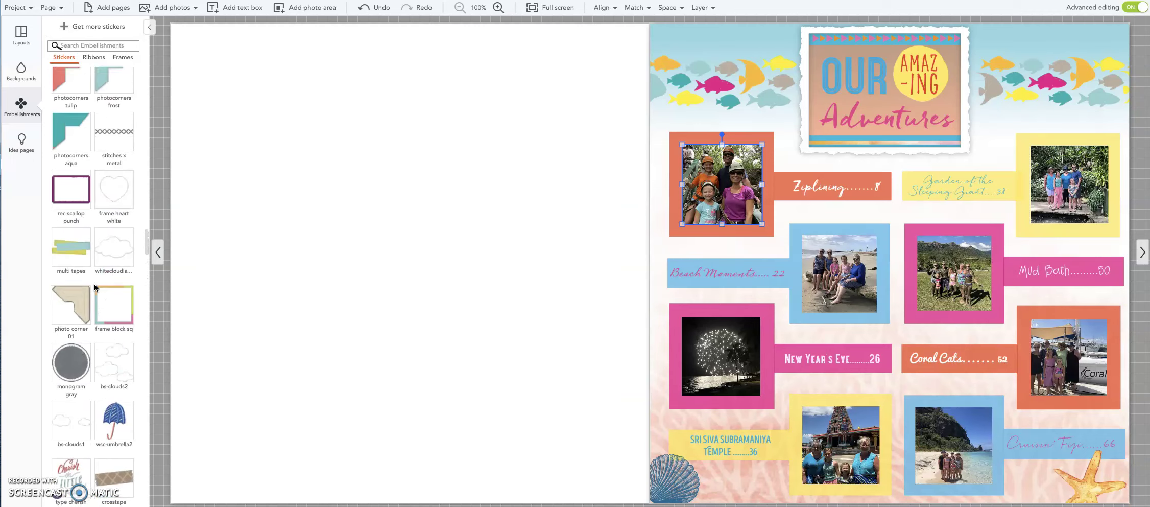
scroll(94, 283, up, 5)
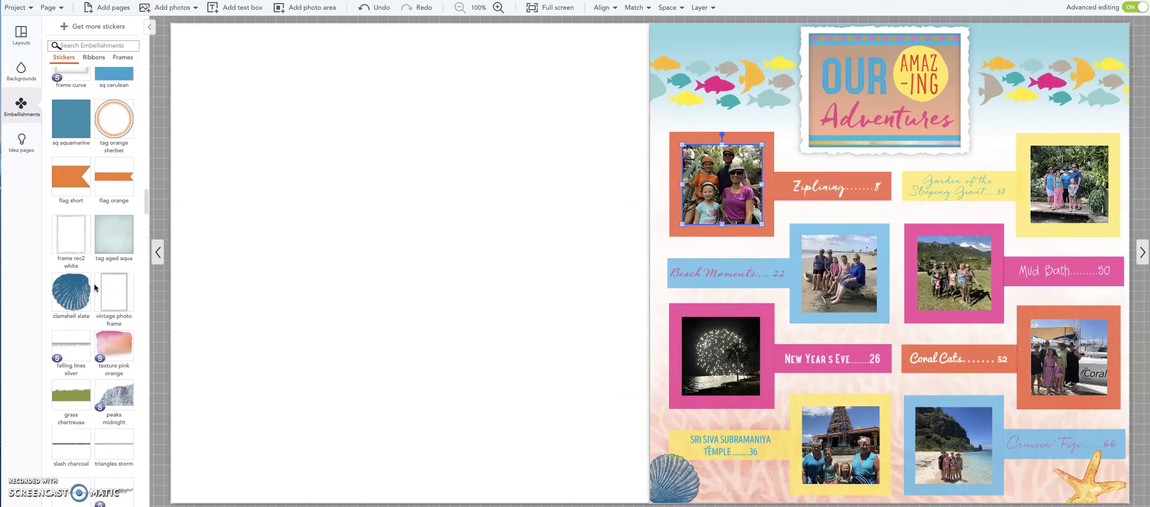
mouse_move(73, 316)
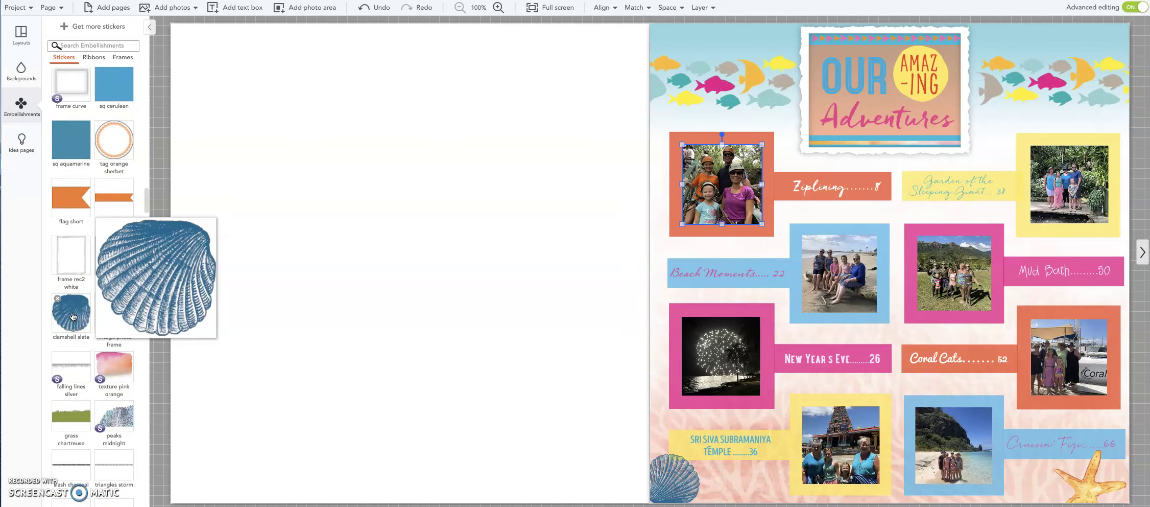
scroll(73, 316, up, 10)
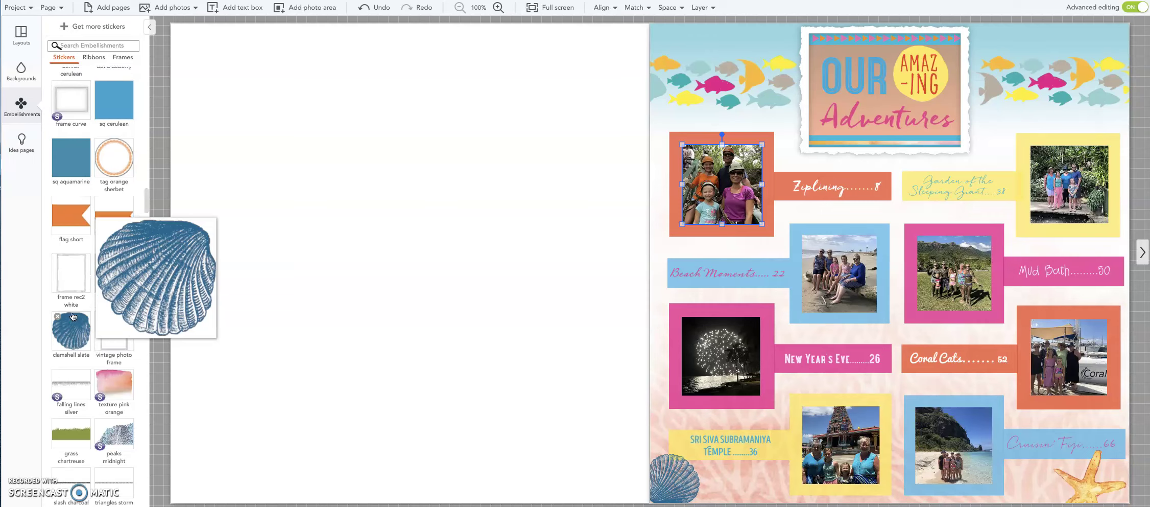
scroll(73, 317, up, 1)
click(80, 220)
mouse_move(79, 220)
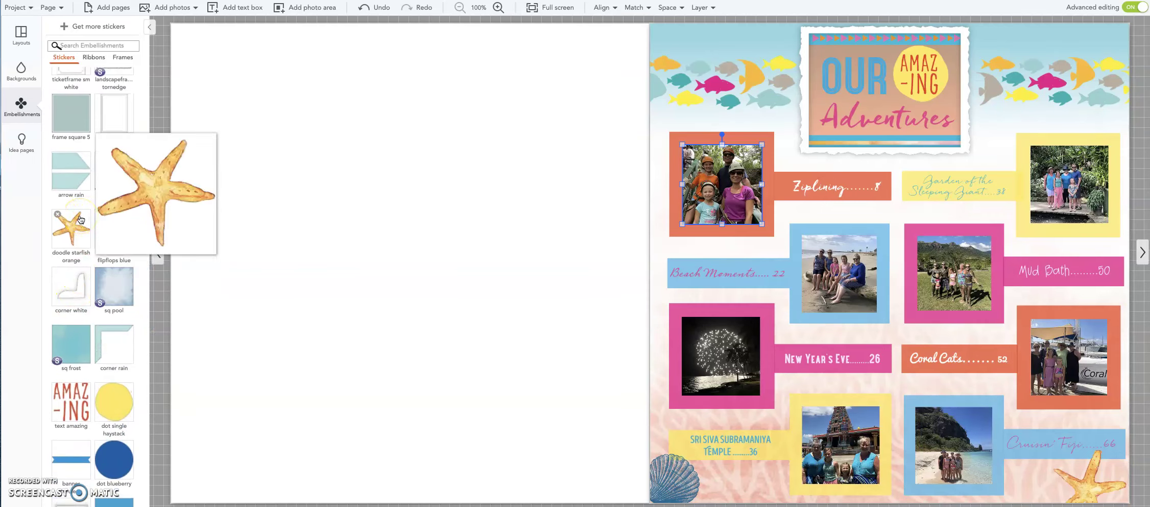